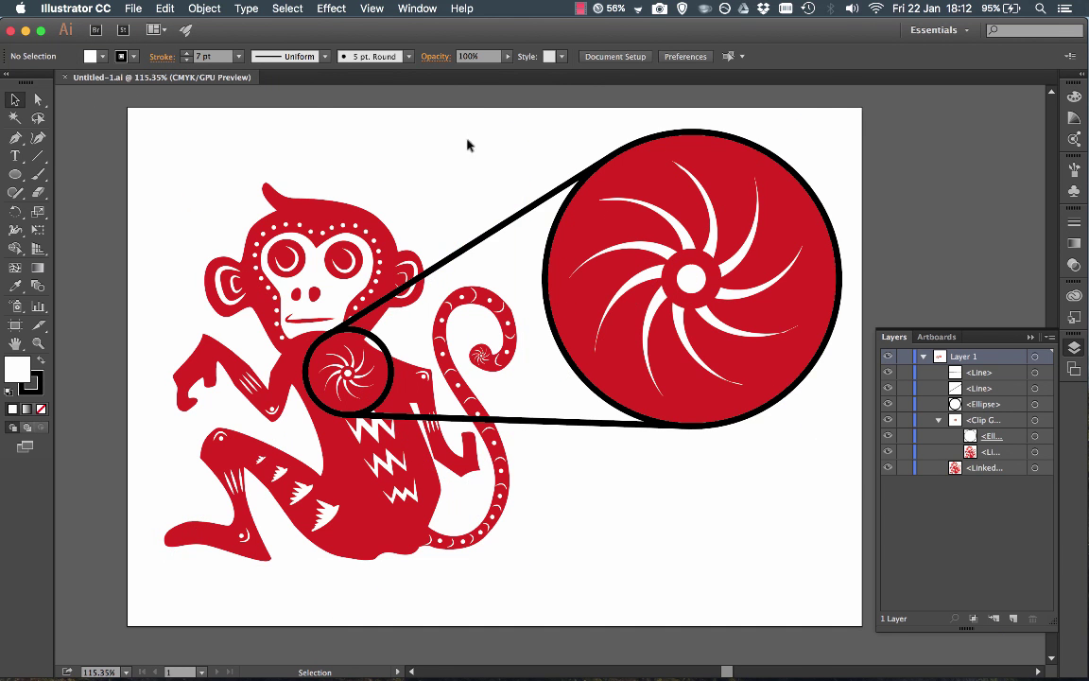
Step: Switch from the Illustrator monkey example to the Finder Media folder window using Mission Control
key(ctrl+Up)
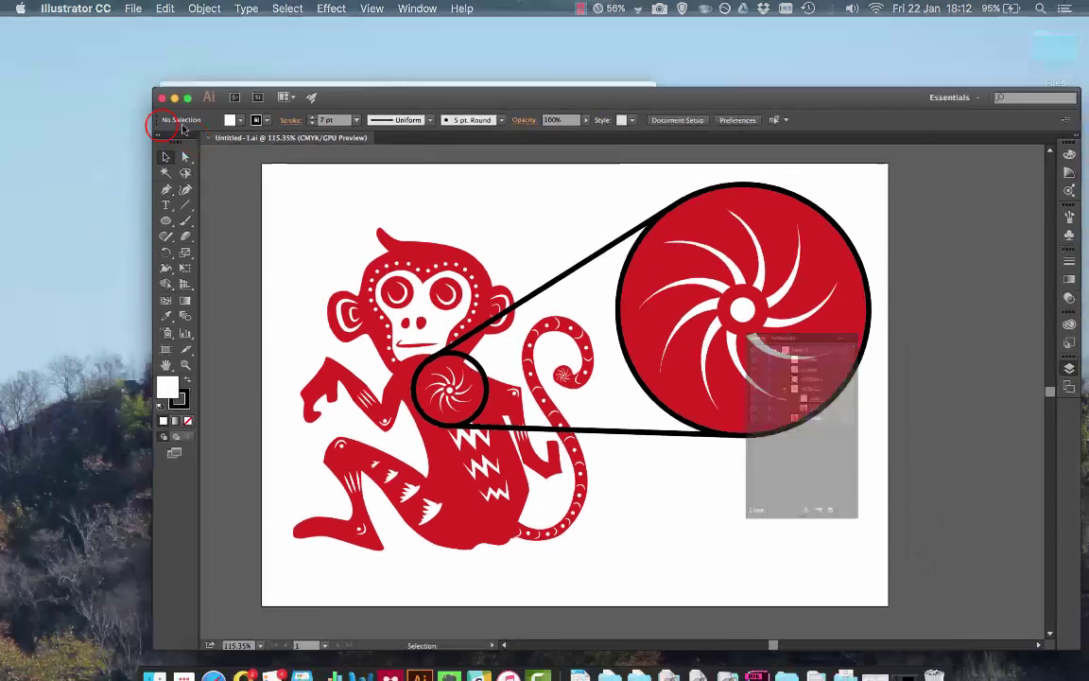
Step: Open Monkey 2.ai from the Finder Media folder in Illustrator
click(158, 122)
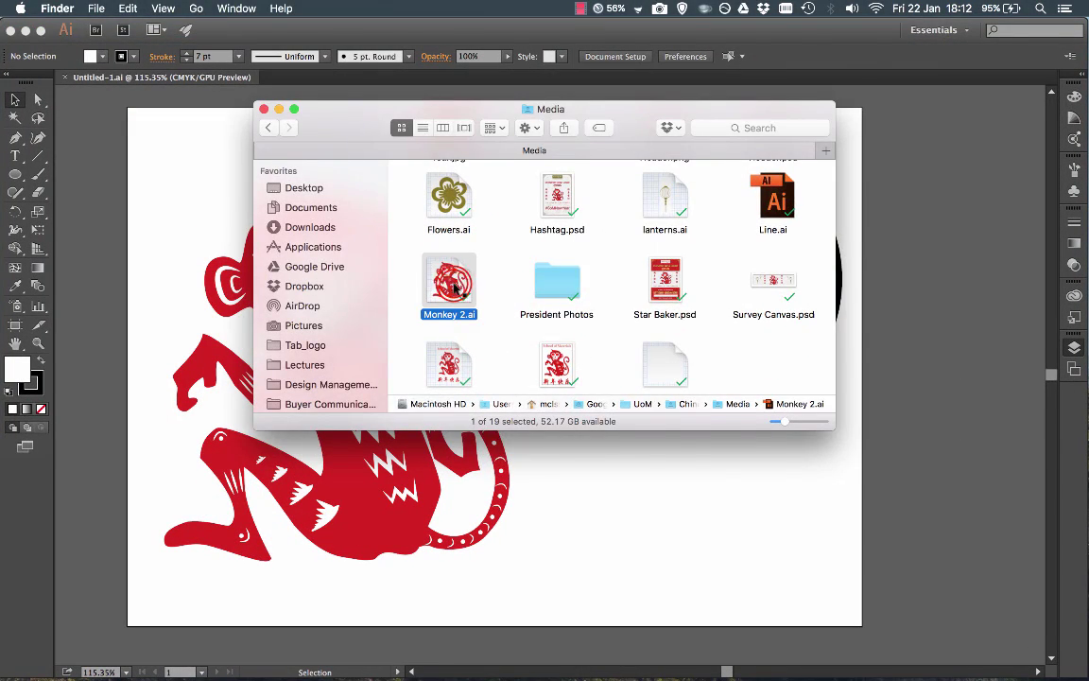
key(super+Tab)
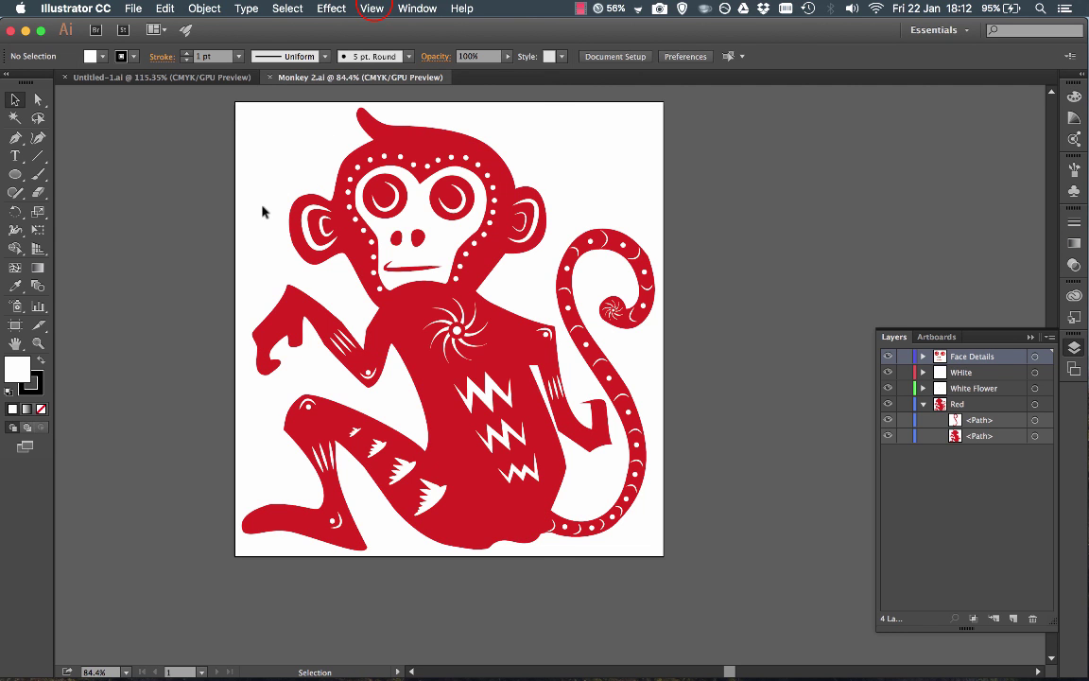
click(372, 9)
click(374, 26)
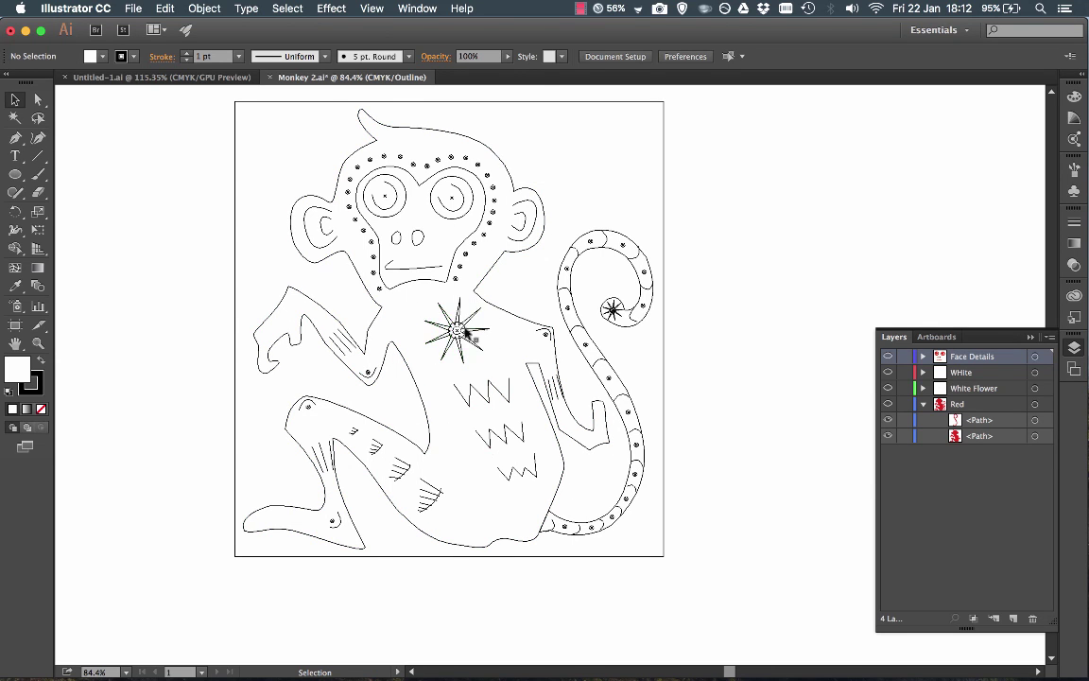
click(371, 9)
click(383, 27)
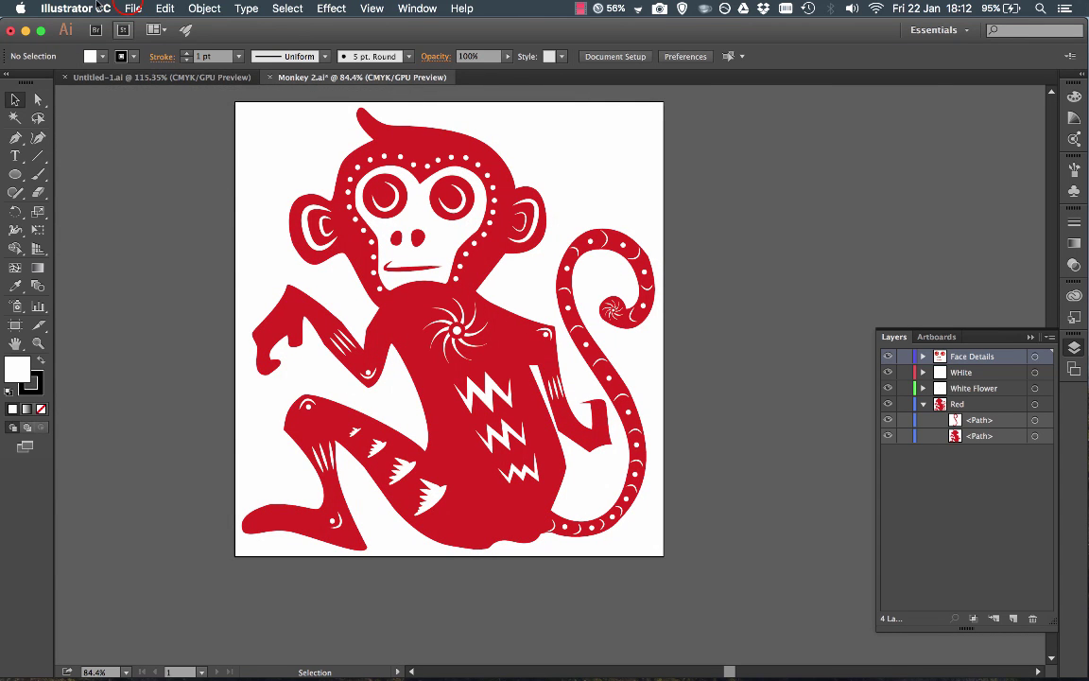
click(134, 9)
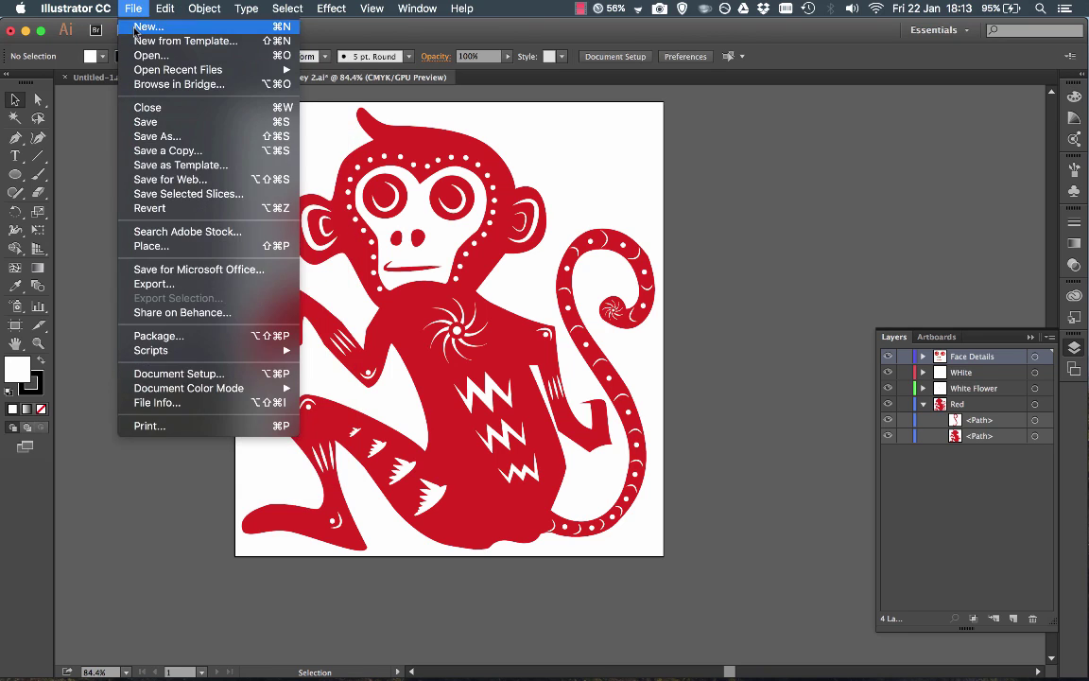
Step: Create a new A4 297×210 mm landscape document named Zoomed In Detail
click(149, 26)
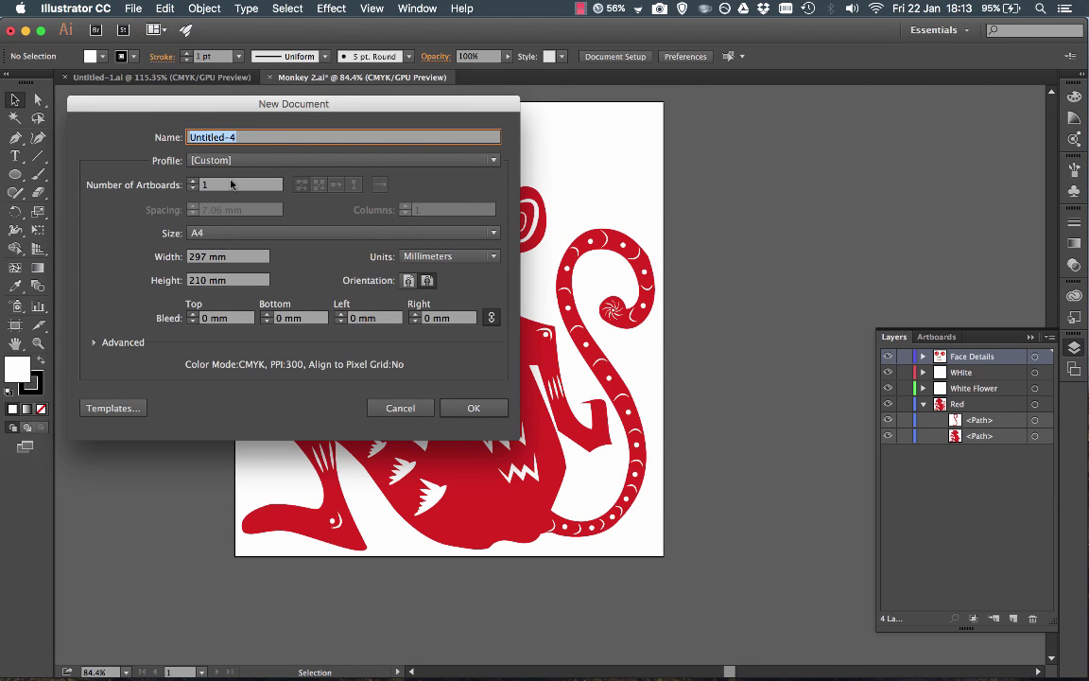
text(Xo)
text(omed In Detail)
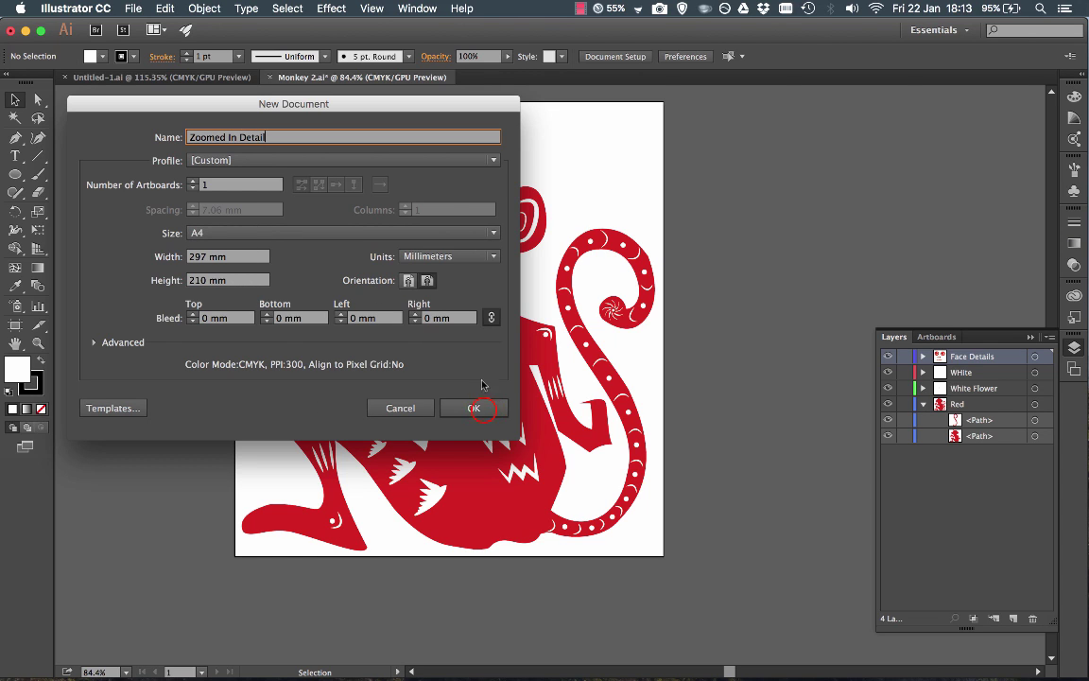
click(482, 412)
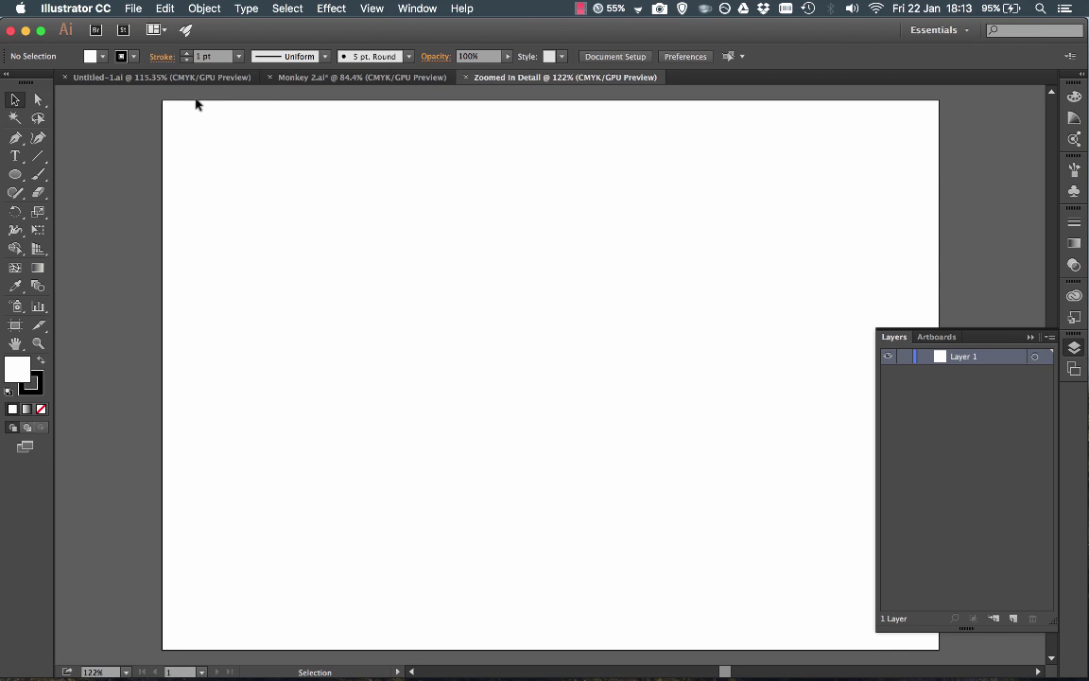
Step: In the Place dialog, browse to Google Drive/UoM/Chinese New Year/Media
click(133, 9)
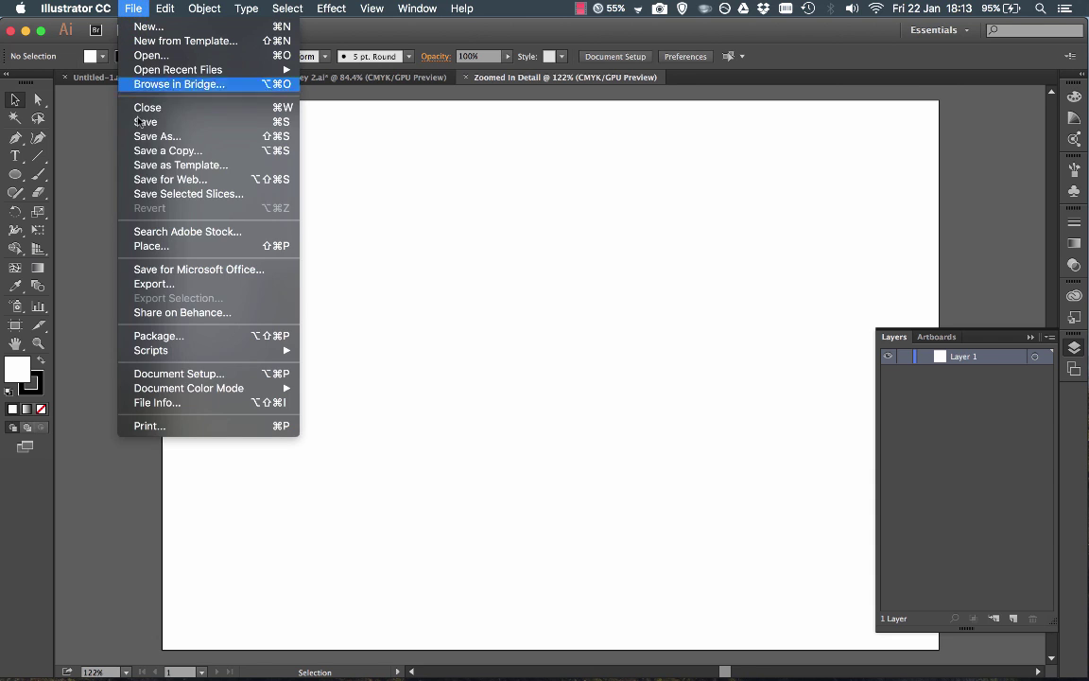
click(194, 247)
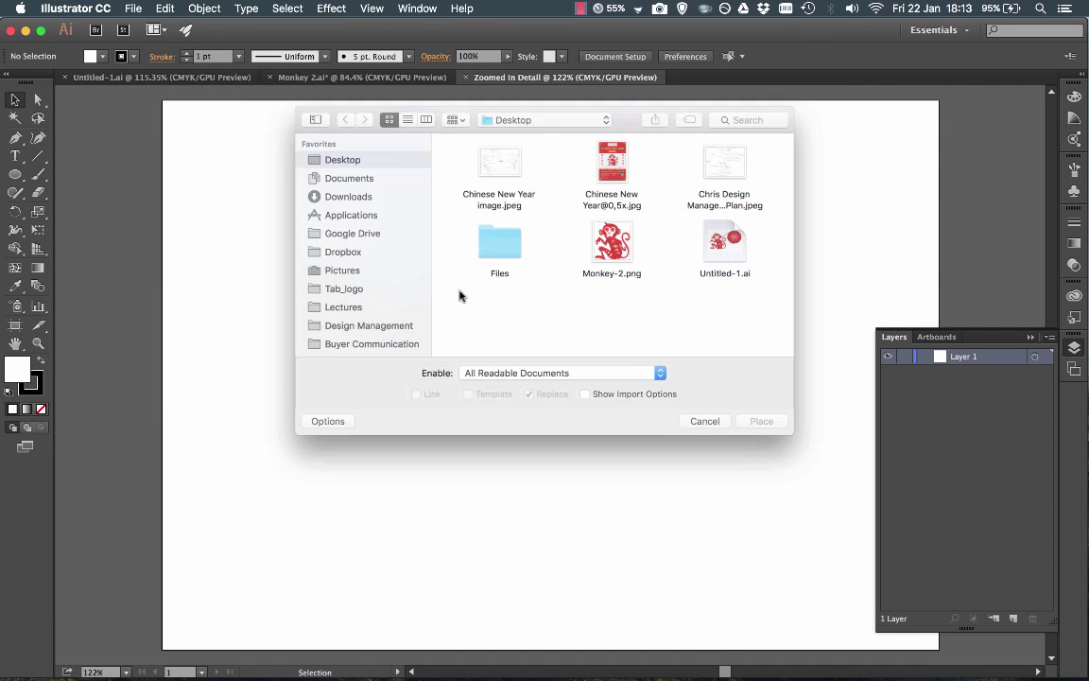
click(333, 231)
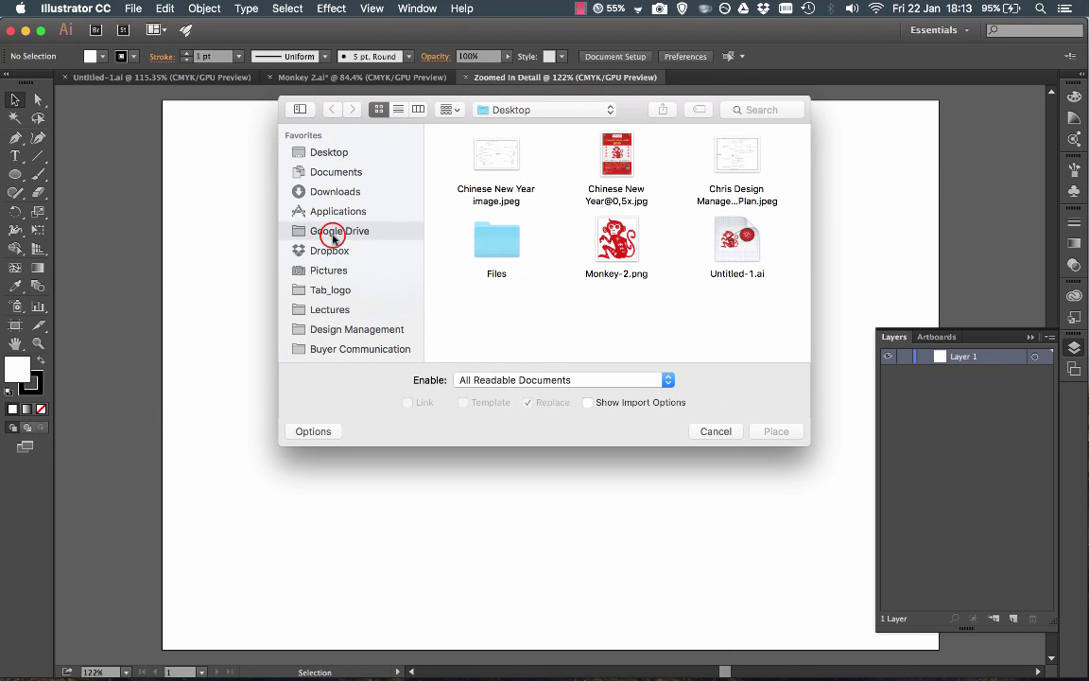
scroll(542, 195, down, 10)
double_click(496, 307)
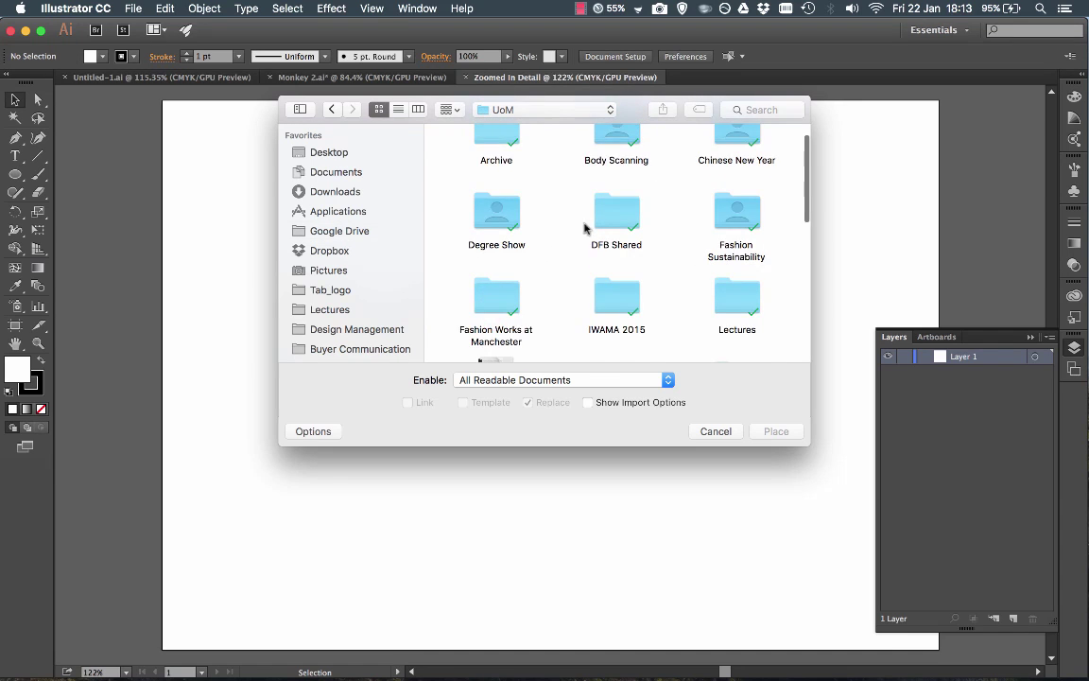
scroll(529, 200, down, 3)
scroll(530, 200, up, 3)
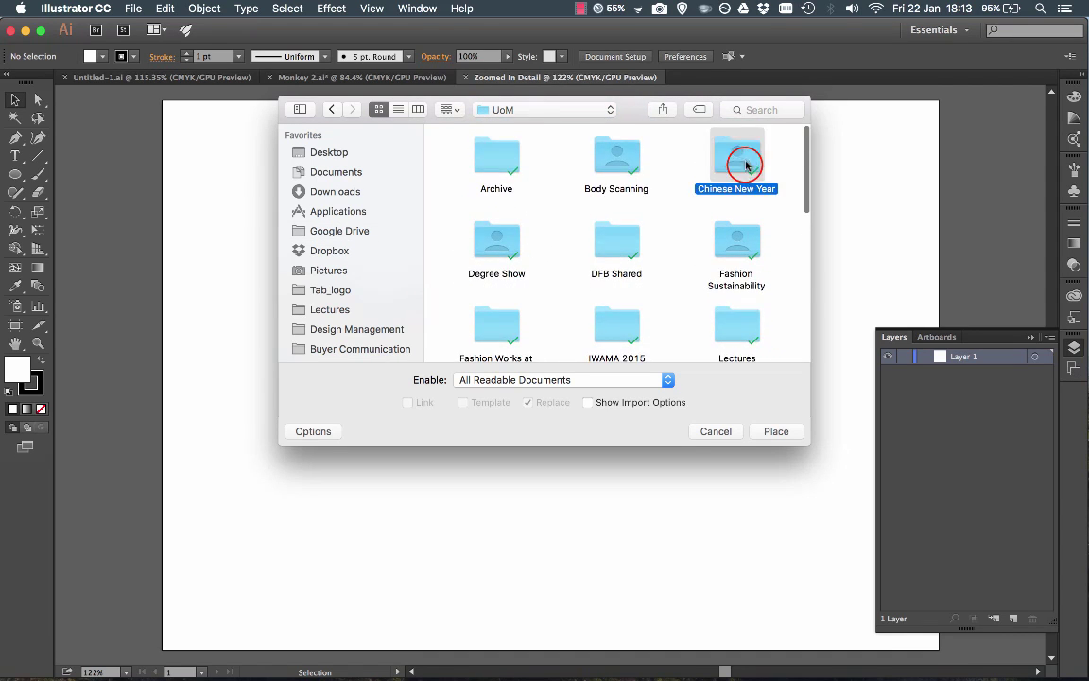
double_click(737, 176)
double_click(718, 217)
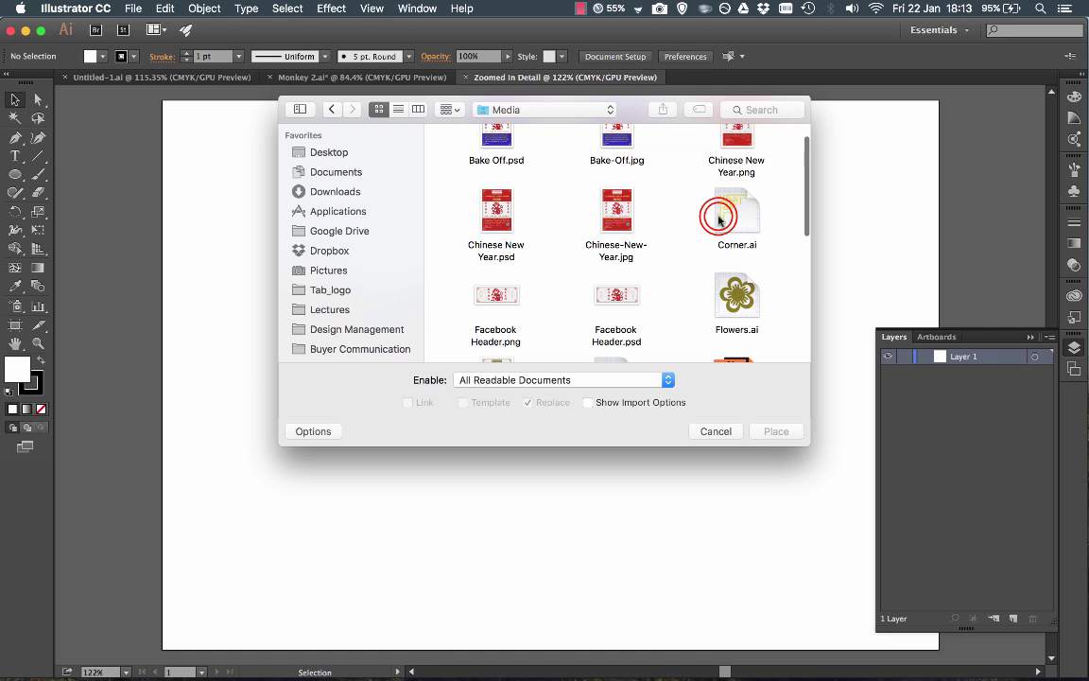
scroll(611, 249, down, 3)
scroll(610, 249, down, 2)
Step: Place Monkey 2.ai as a linked file, dragging it out to fill much of the artboard
click(496, 300)
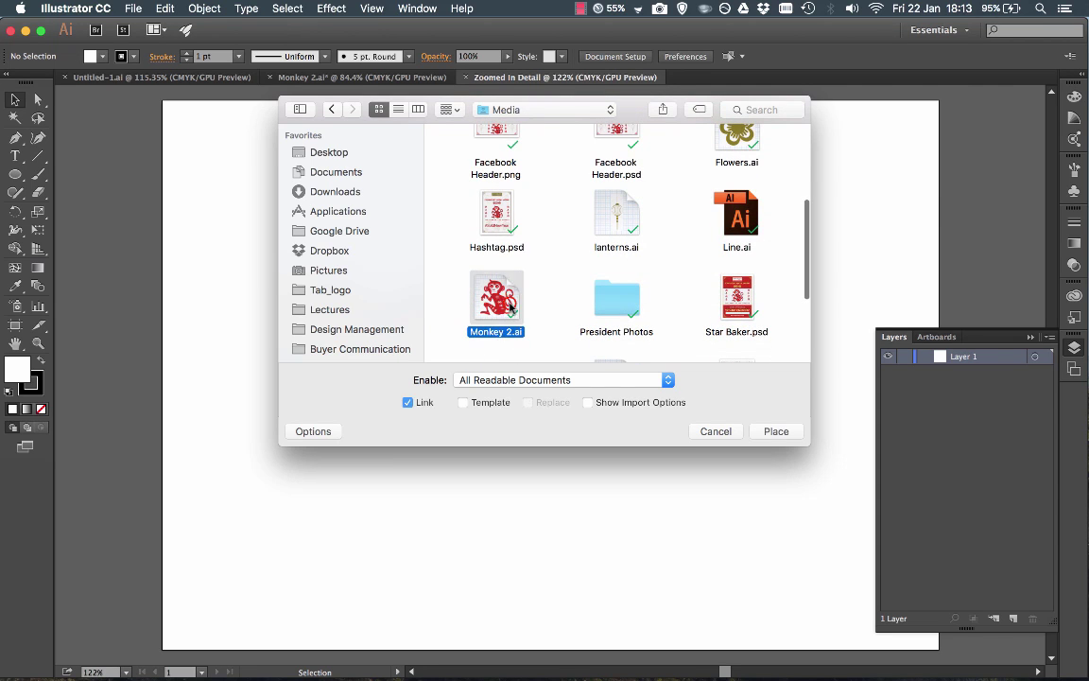
click(773, 434)
drag(175, 111, 597, 459)
scroll(647, 300, up, 5)
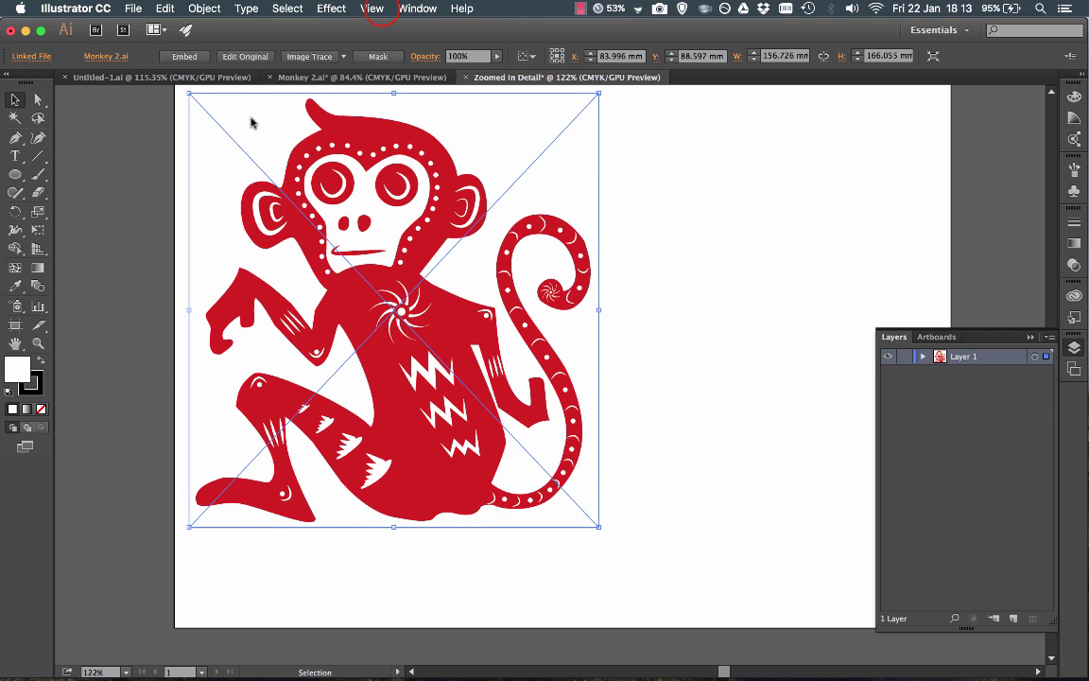
Step: Fit the artboard in the window and drag the monkey about 16 mm lower
click(380, 10)
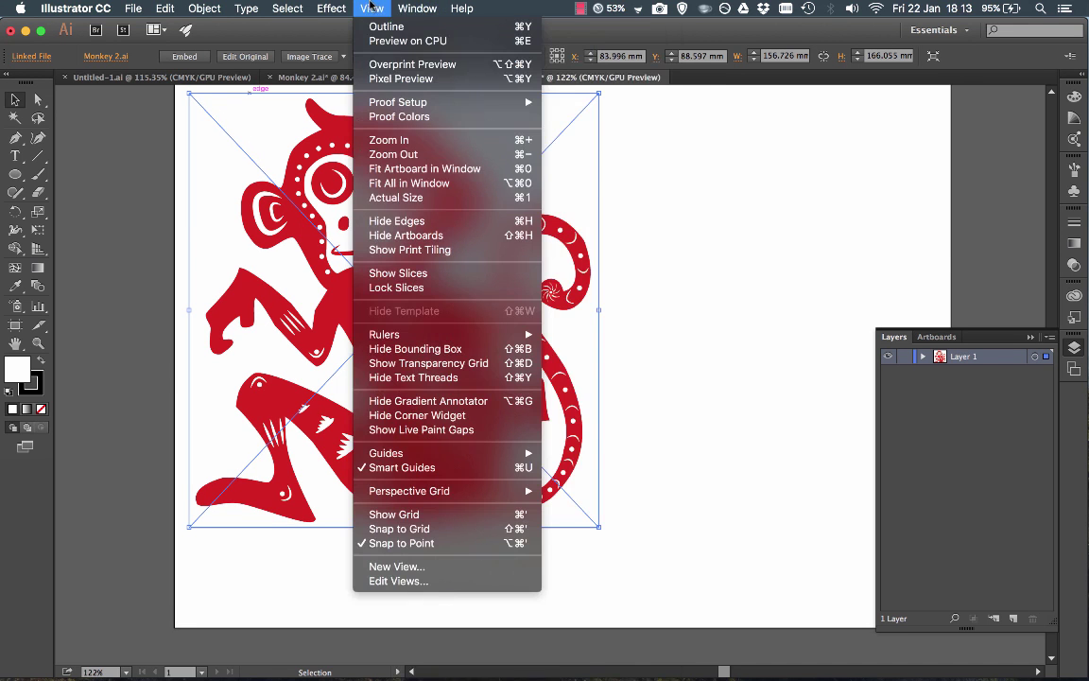
click(499, 181)
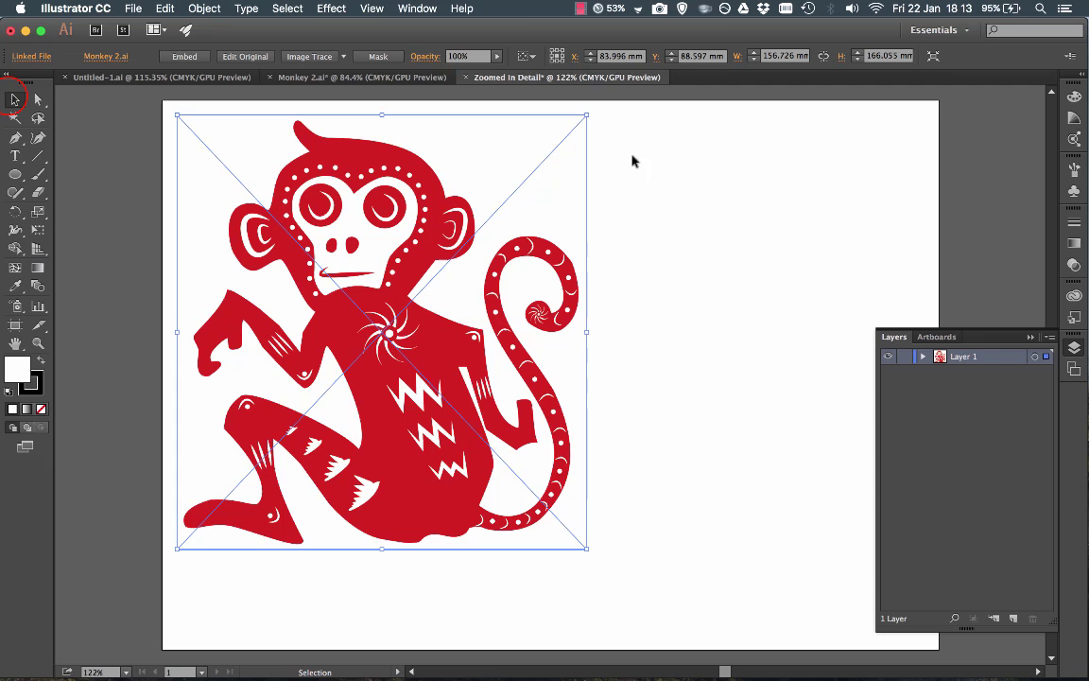
click(11, 98)
drag(380, 230, 380, 265)
click(139, 272)
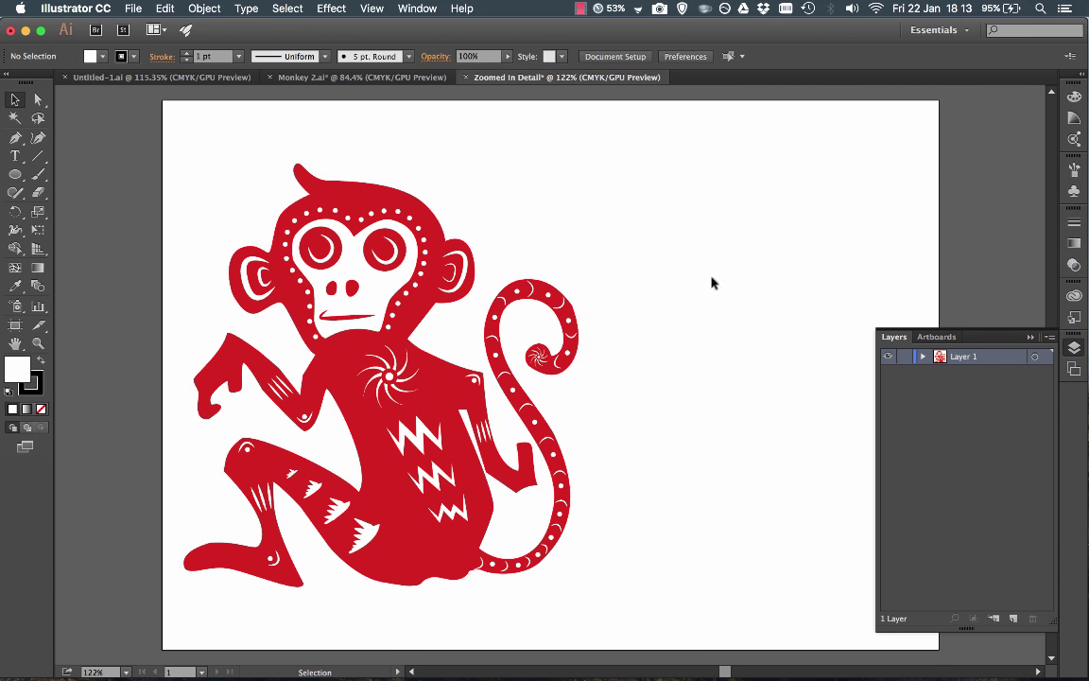
click(701, 200)
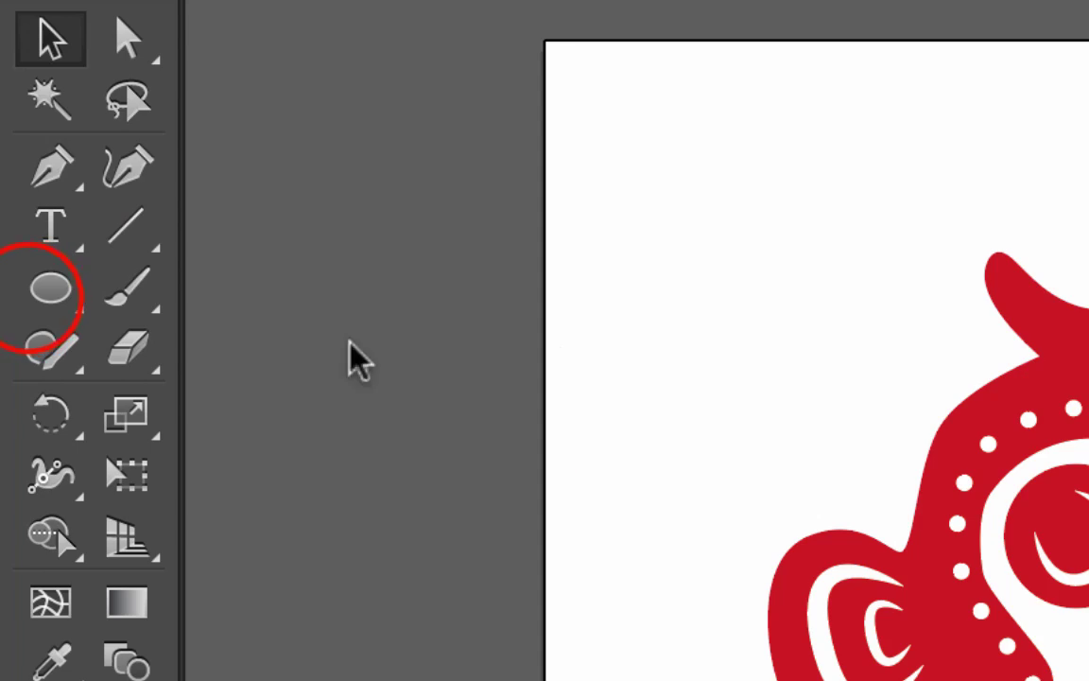
Step: Draw a 104.098 mm circle right of the monkey, nudge it right, and collapse the Layers panel
click(13, 176)
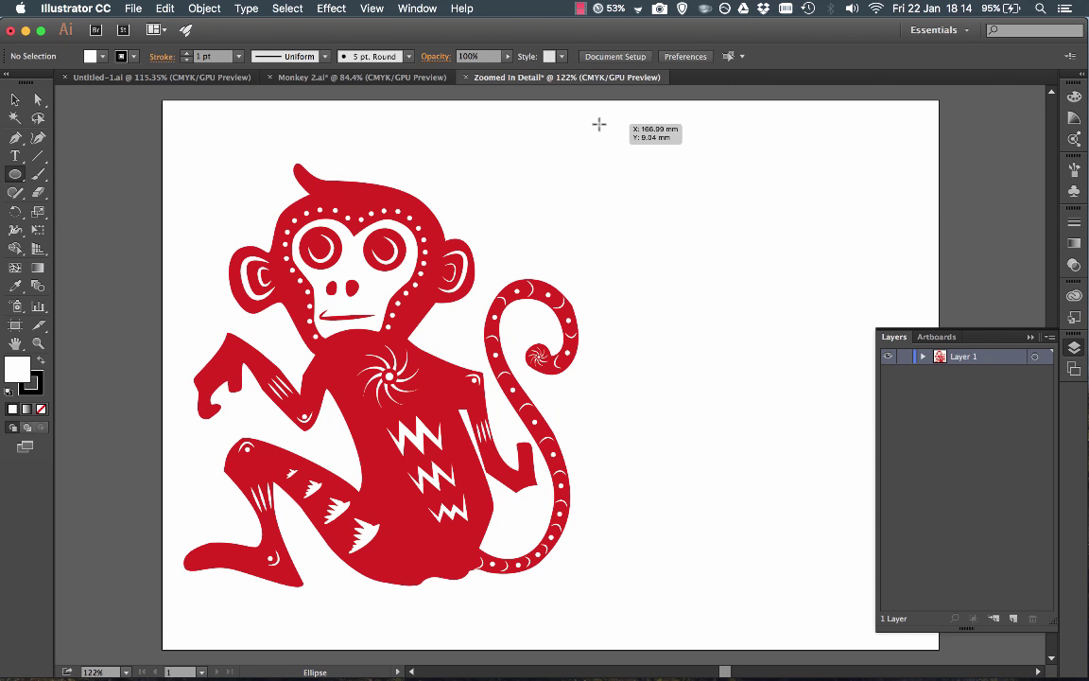
drag(599, 124, 870, 331)
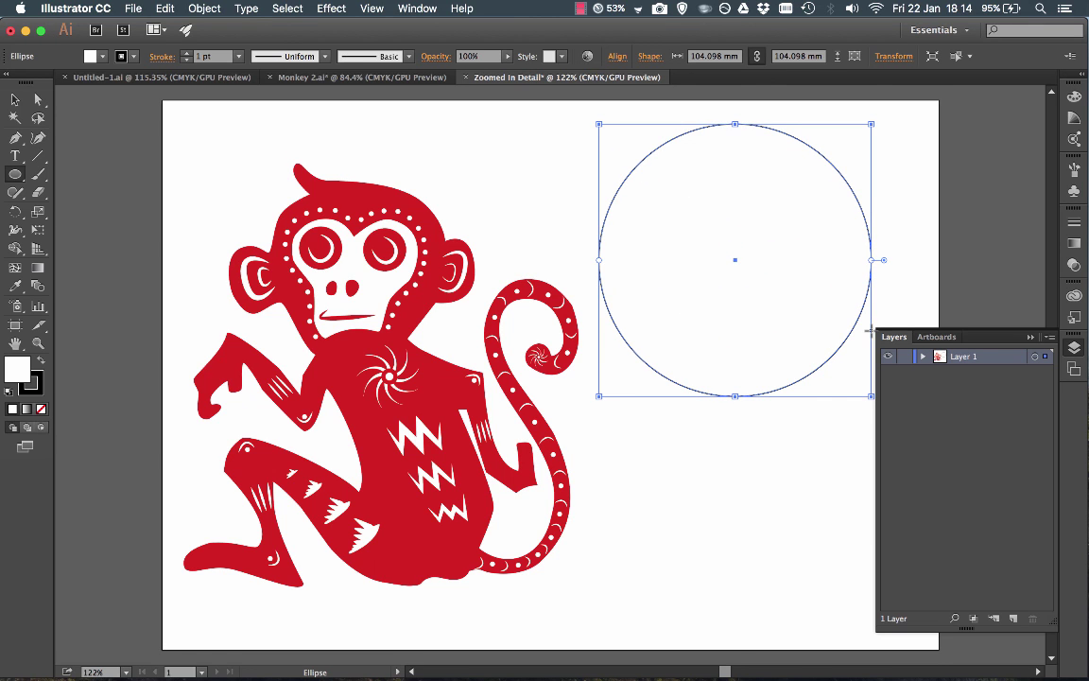
click(574, 180)
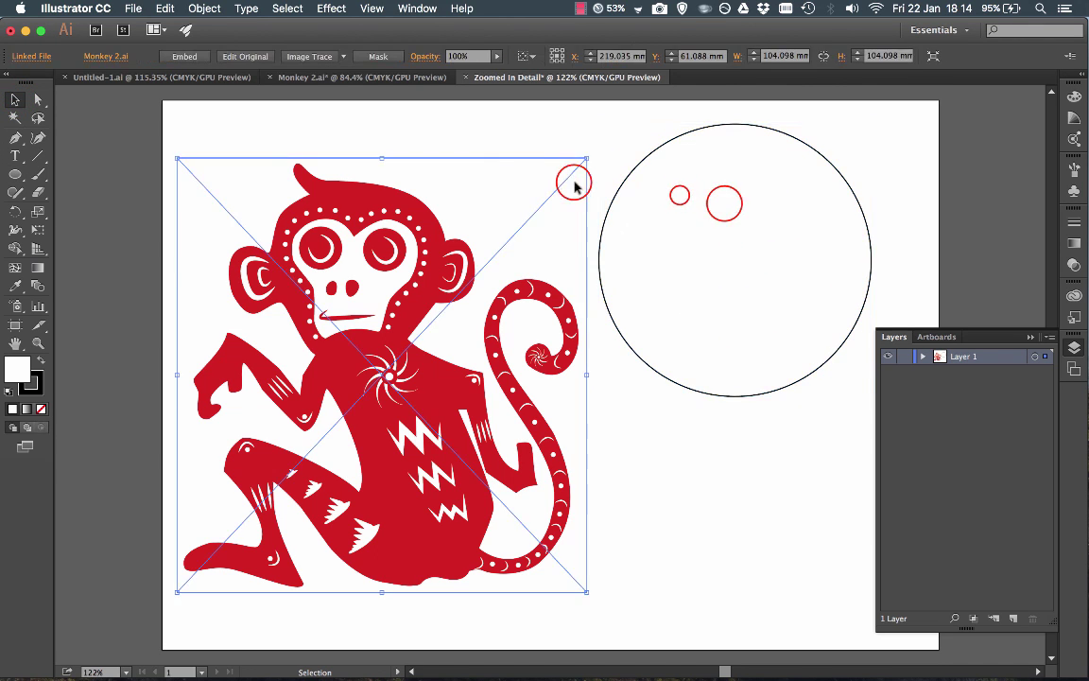
click(679, 195)
drag(697, 190, 736, 183)
click(951, 156)
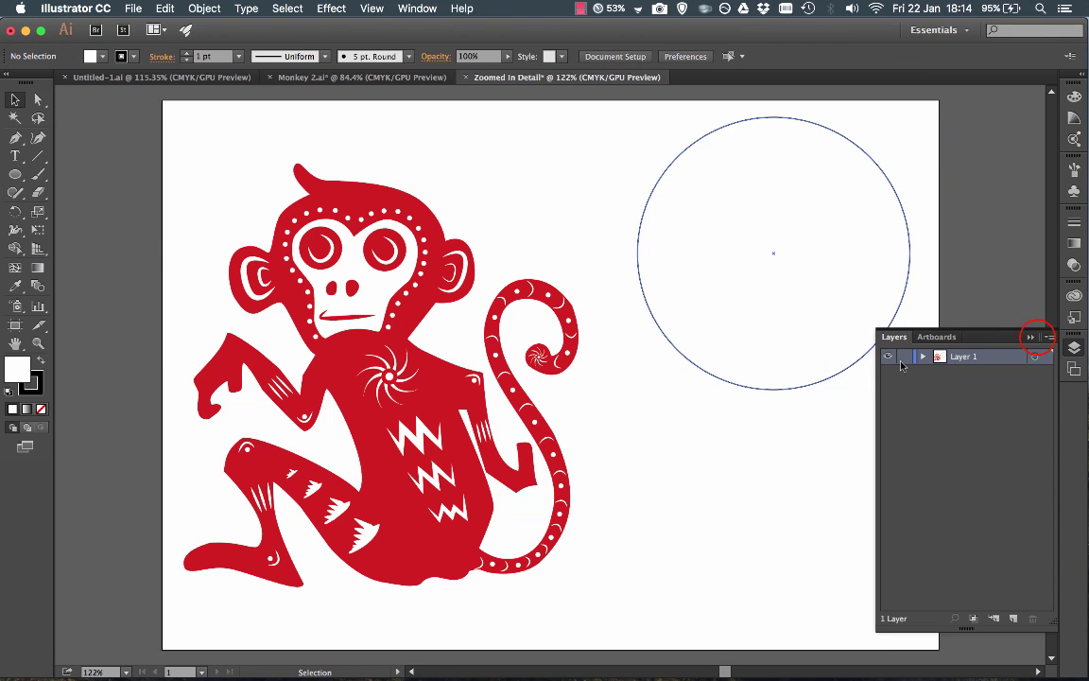
click(1032, 337)
click(473, 402)
click(848, 112)
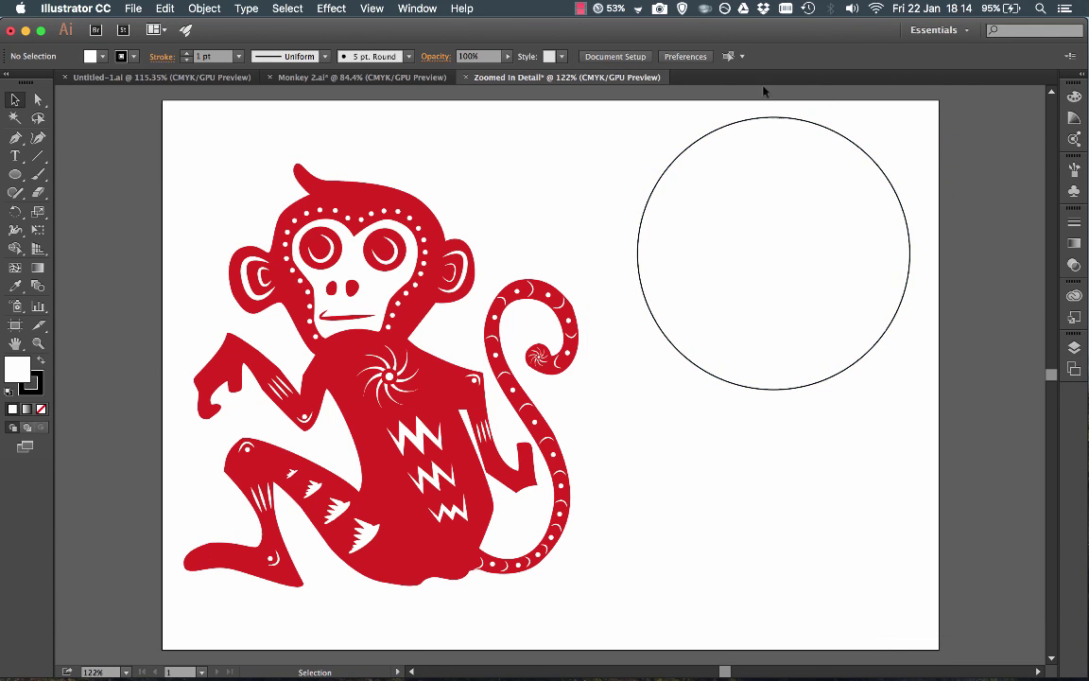
Step: Select the 104.098 mm circle and switch on Draw Inside mode
click(14, 98)
click(688, 154)
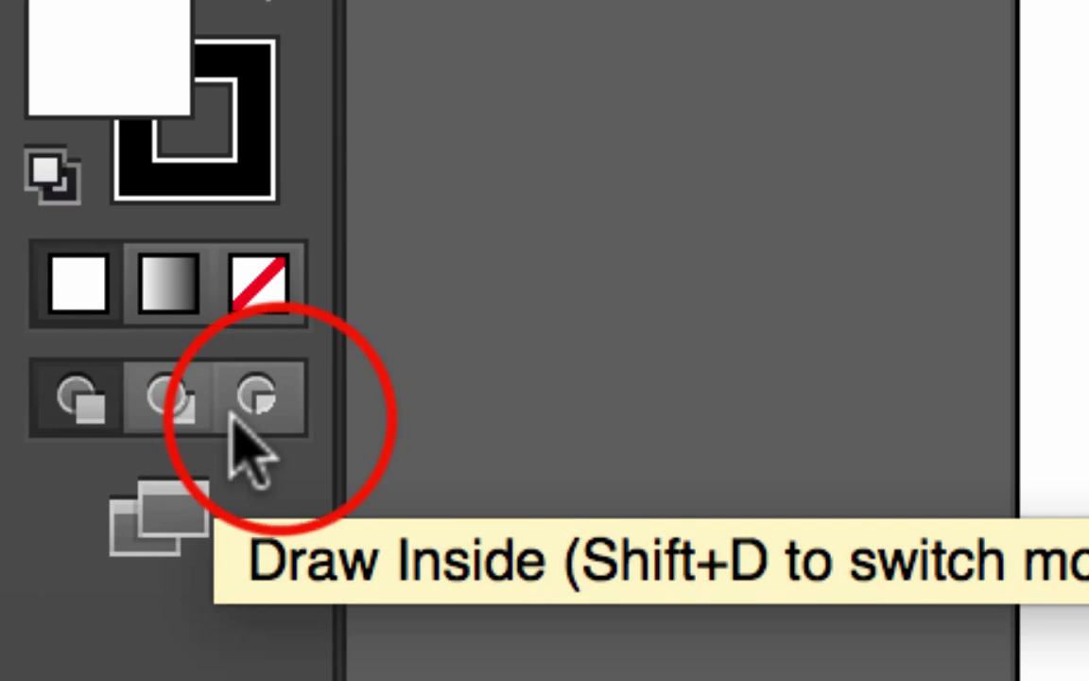
click(277, 416)
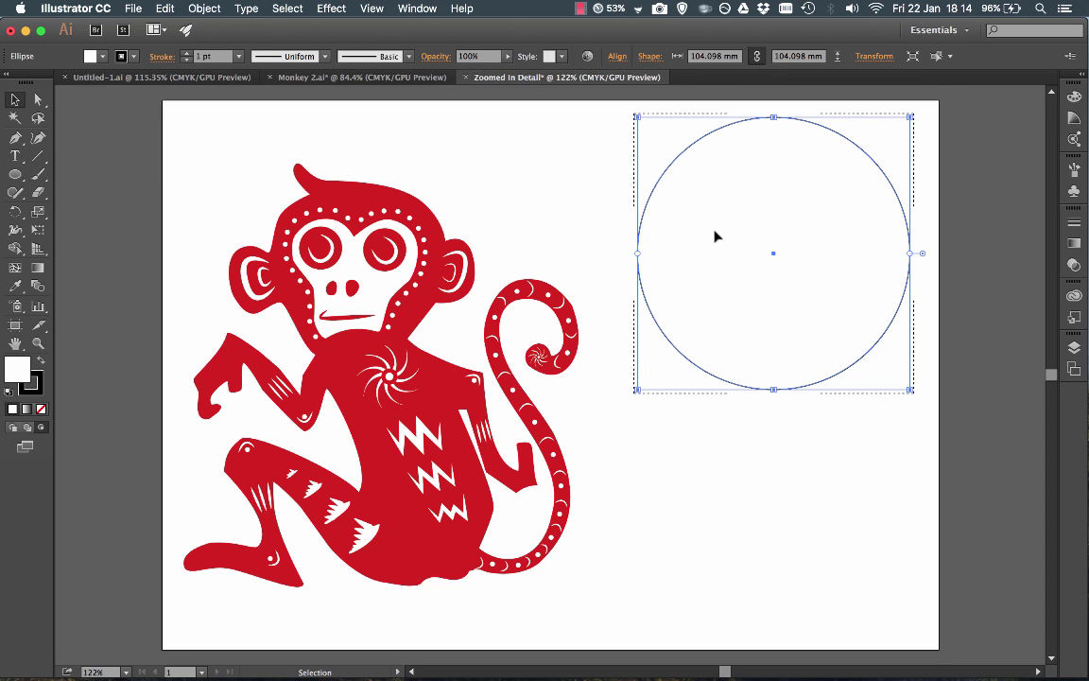
Step: Place Monkey 2.ai as a linked file in a large frame inside the circle
click(132, 9)
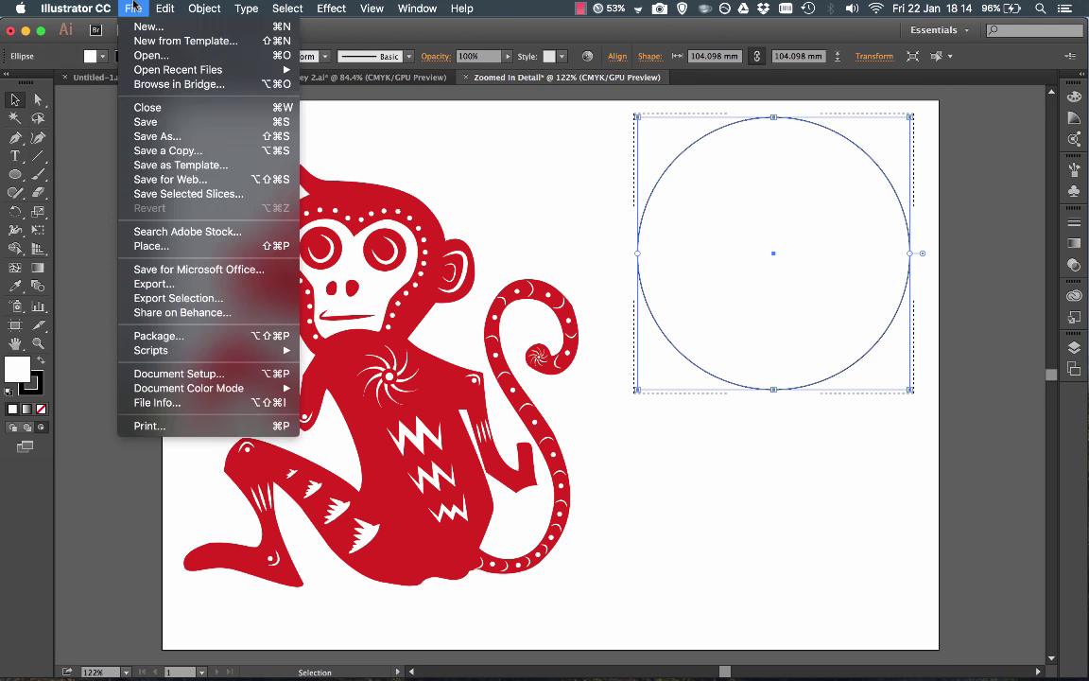
click(189, 246)
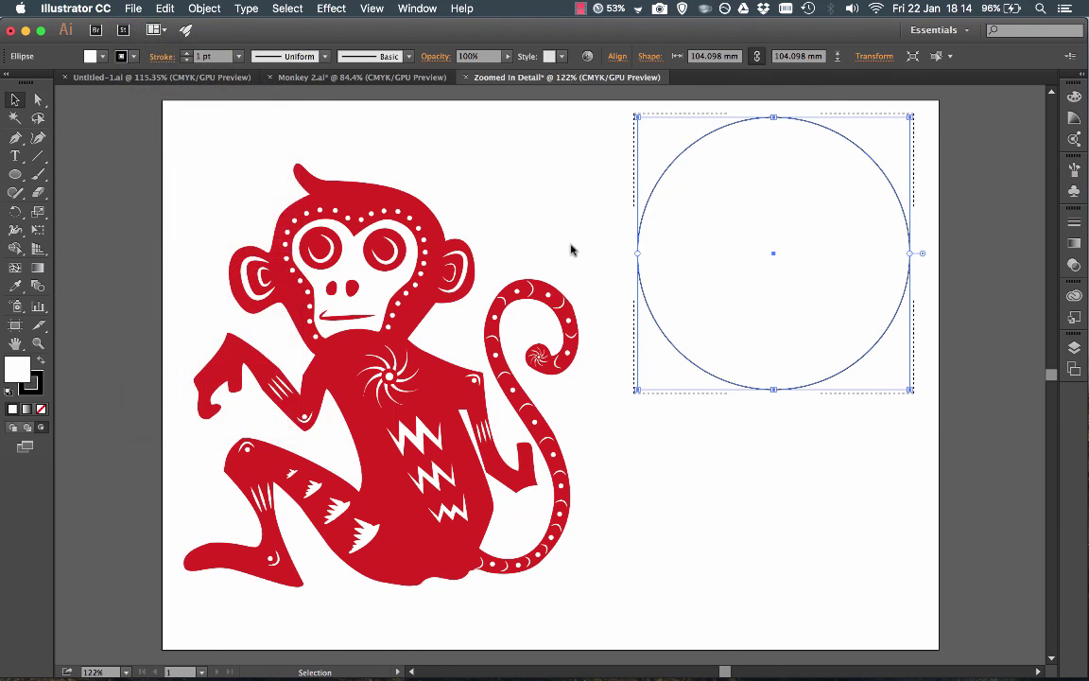
scroll(517, 244, down, 5)
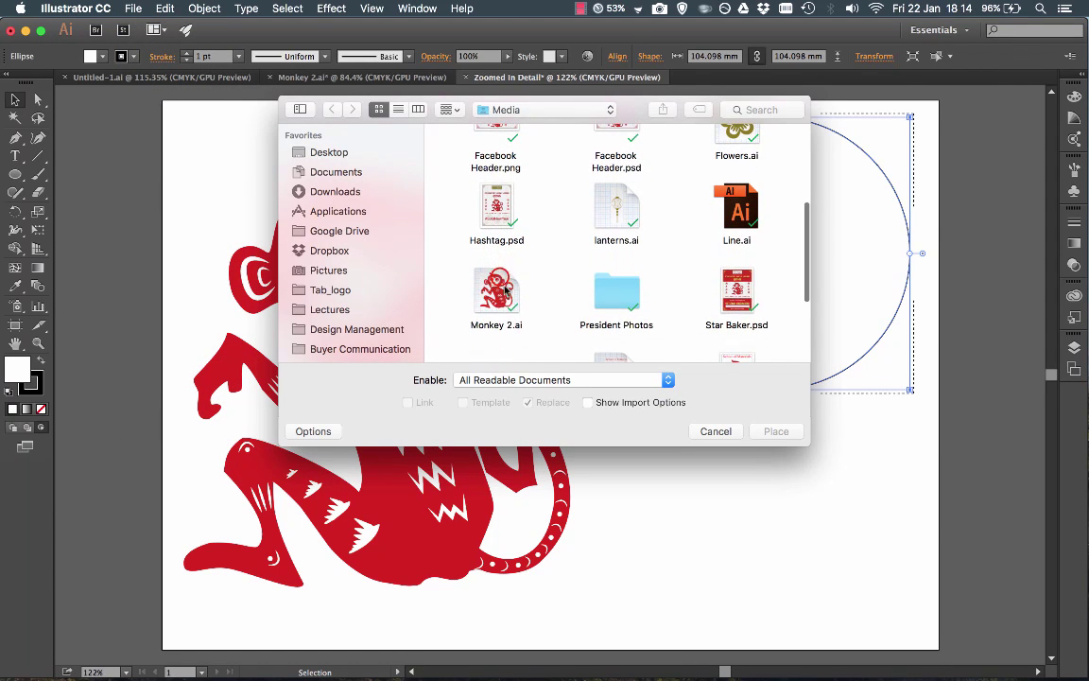
click(494, 297)
click(784, 431)
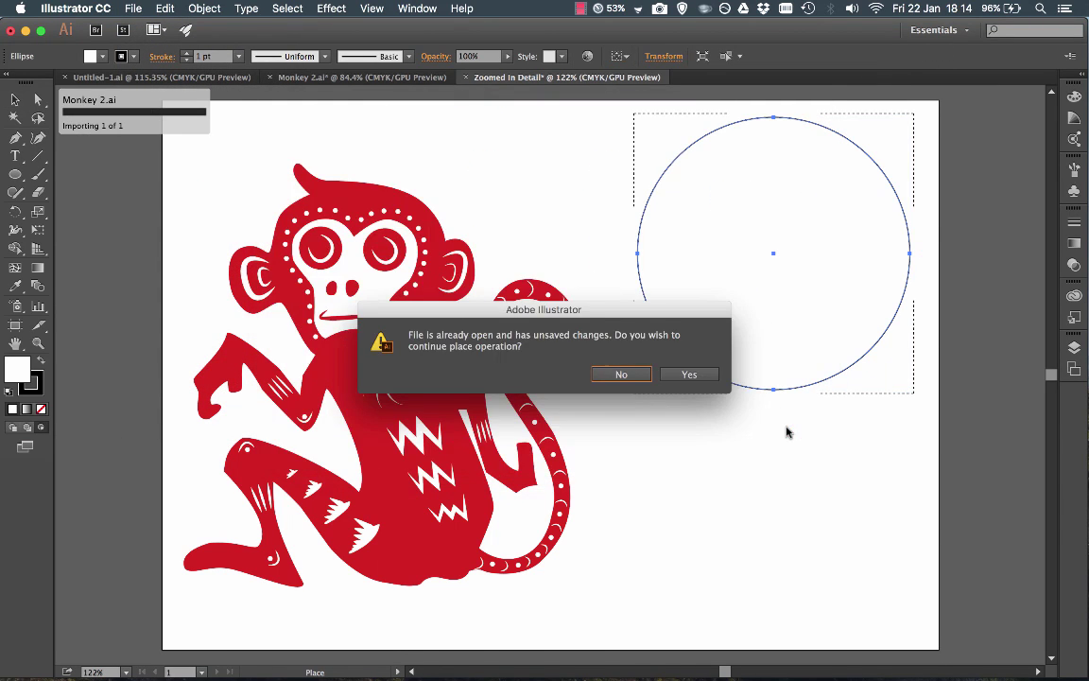
click(690, 375)
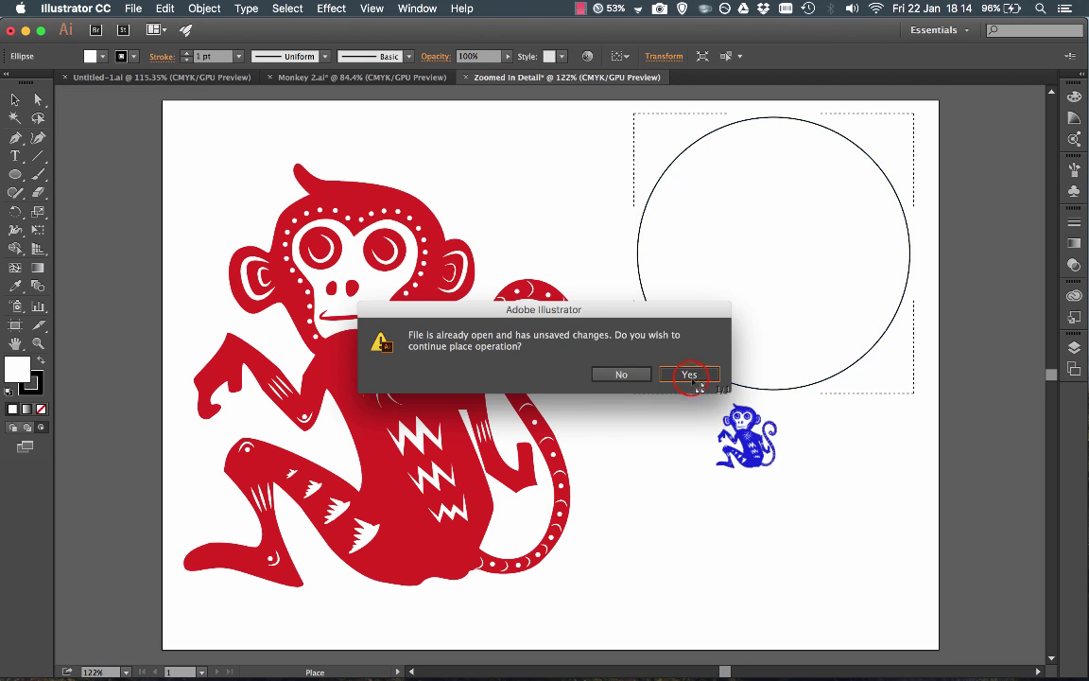
key(super+minus)
key(super+minus)
key(super+minus)
key(super+minus)
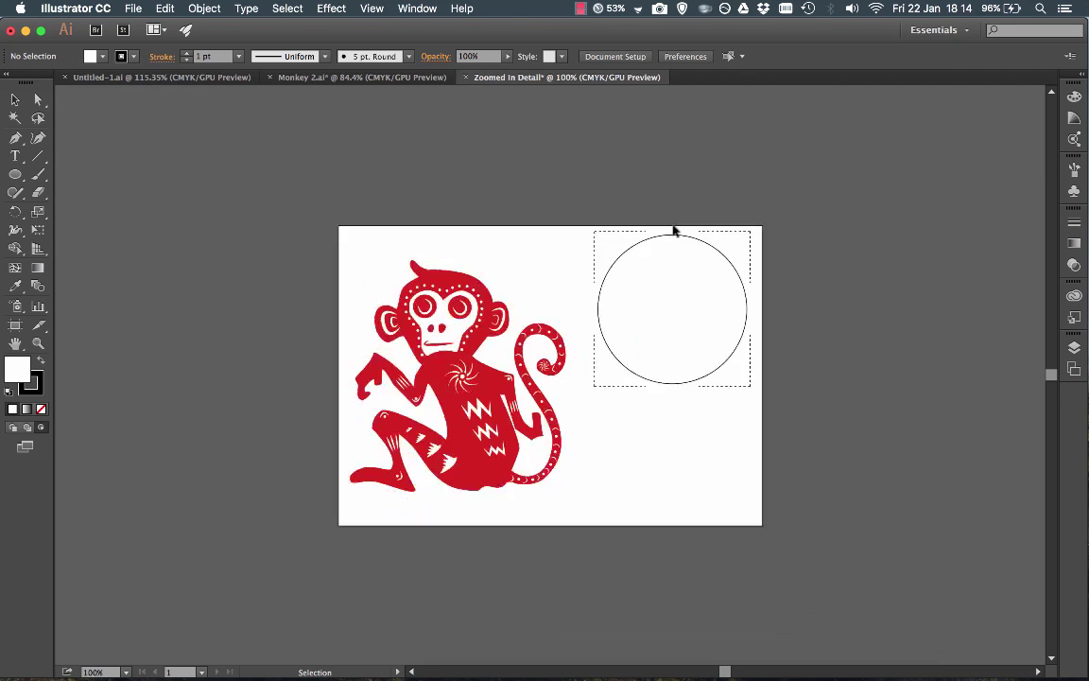
click(516, 170)
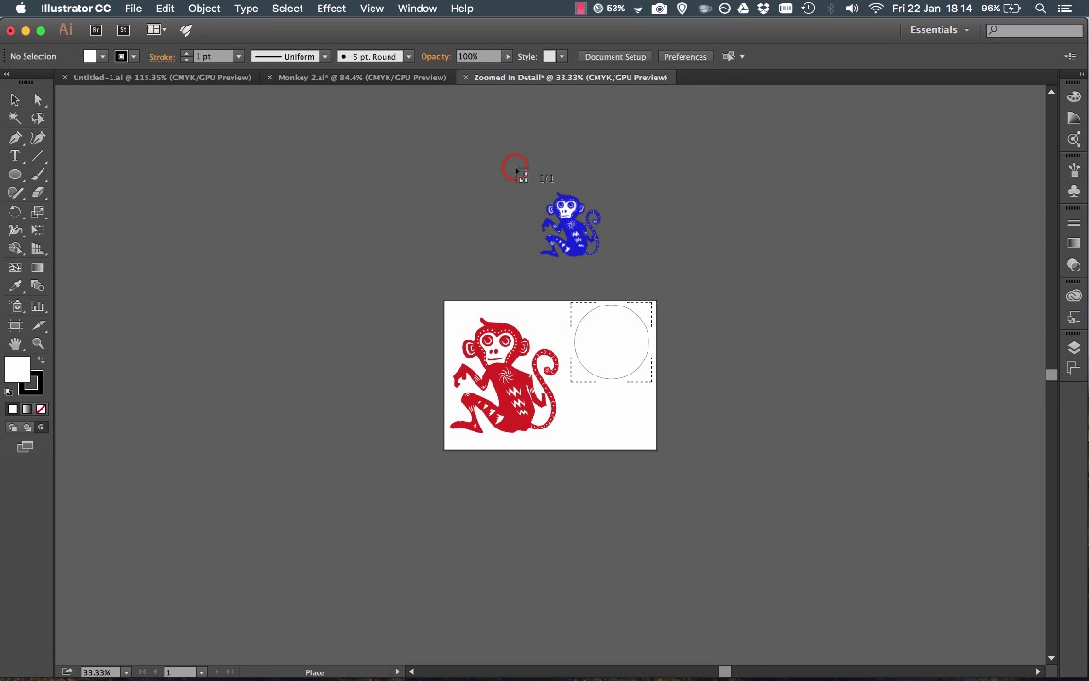
drag(515, 170, 914, 580)
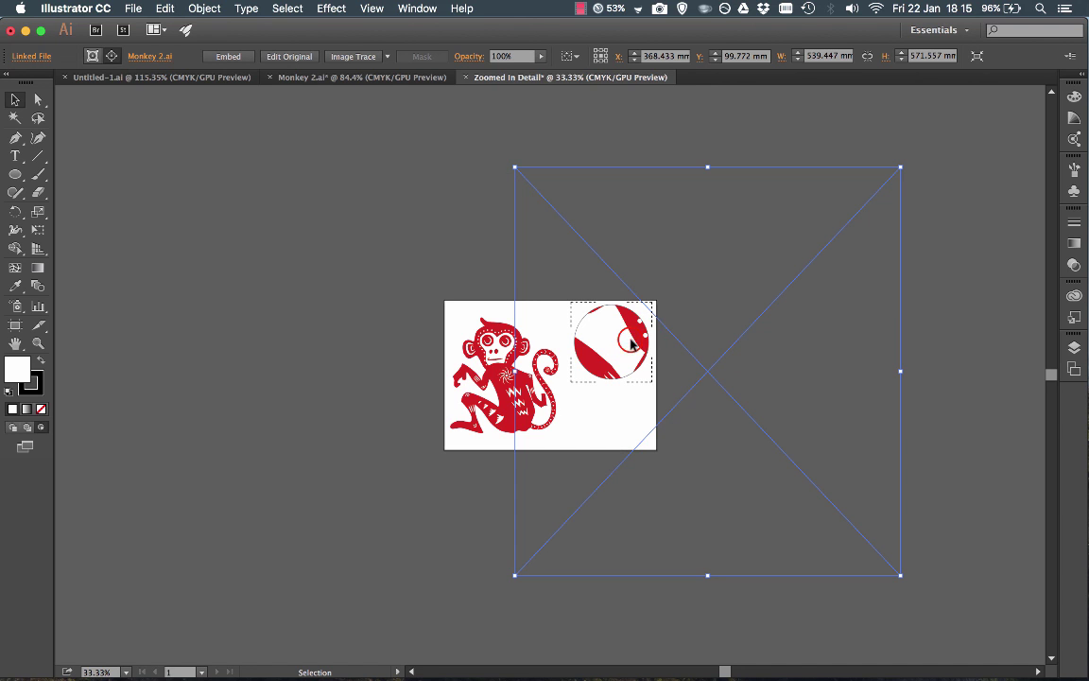
Step: Move and enlarge the placed monkey so its chest starburst fills the circle, then return to 100% zoom
drag(629, 342, 586, 283)
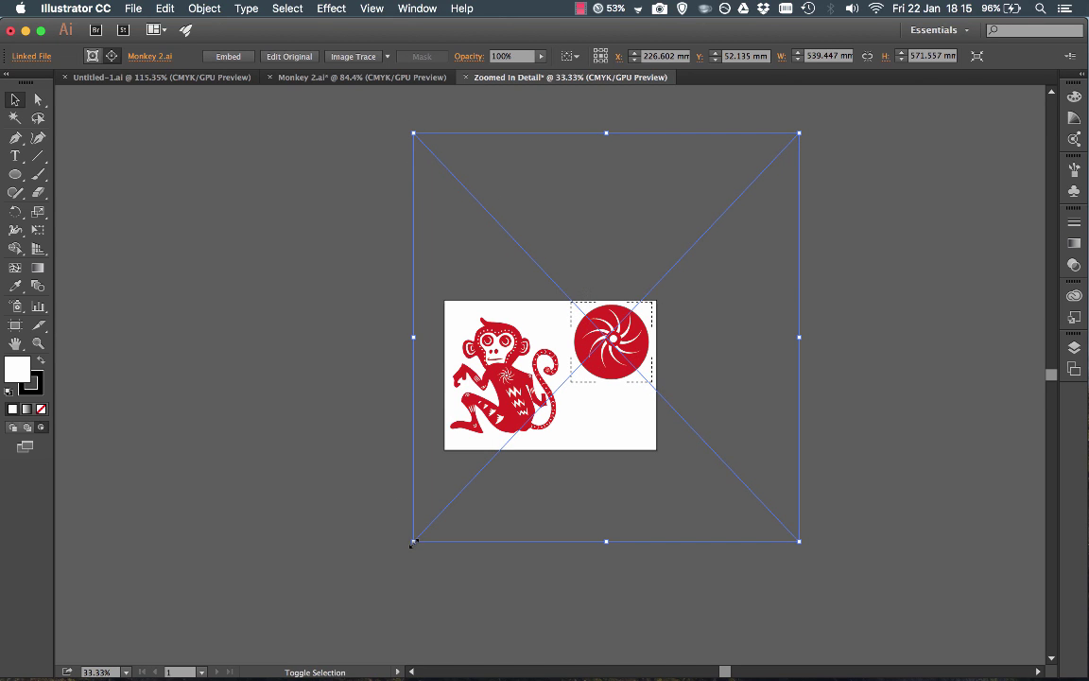
drag(413, 542, 404, 552)
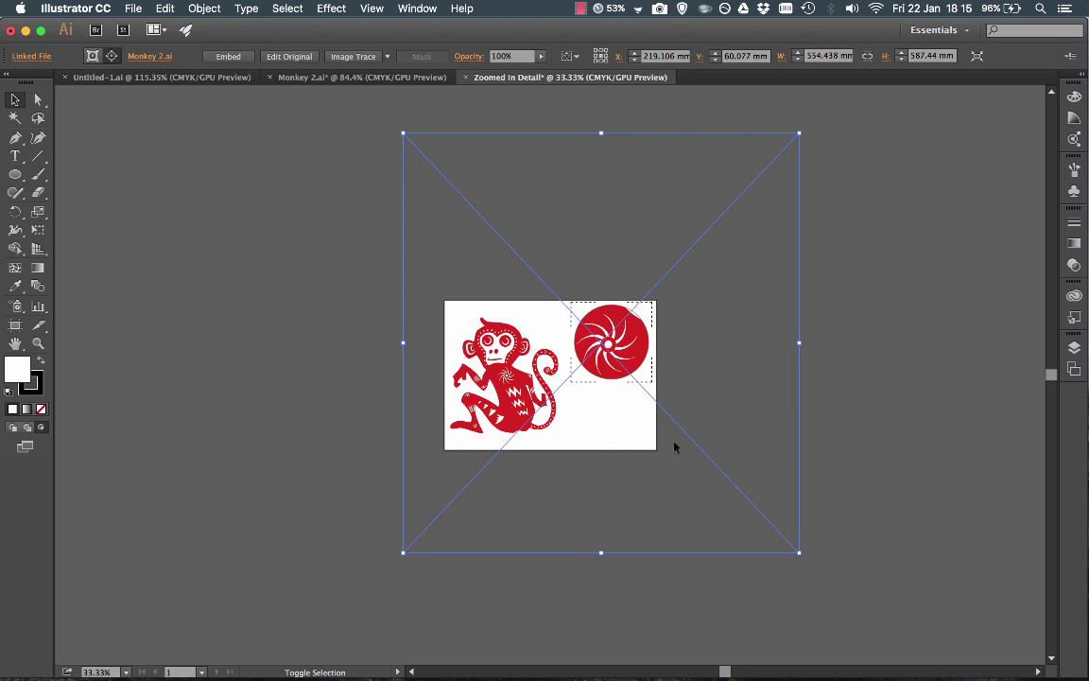
drag(799, 135, 805, 126)
click(855, 329)
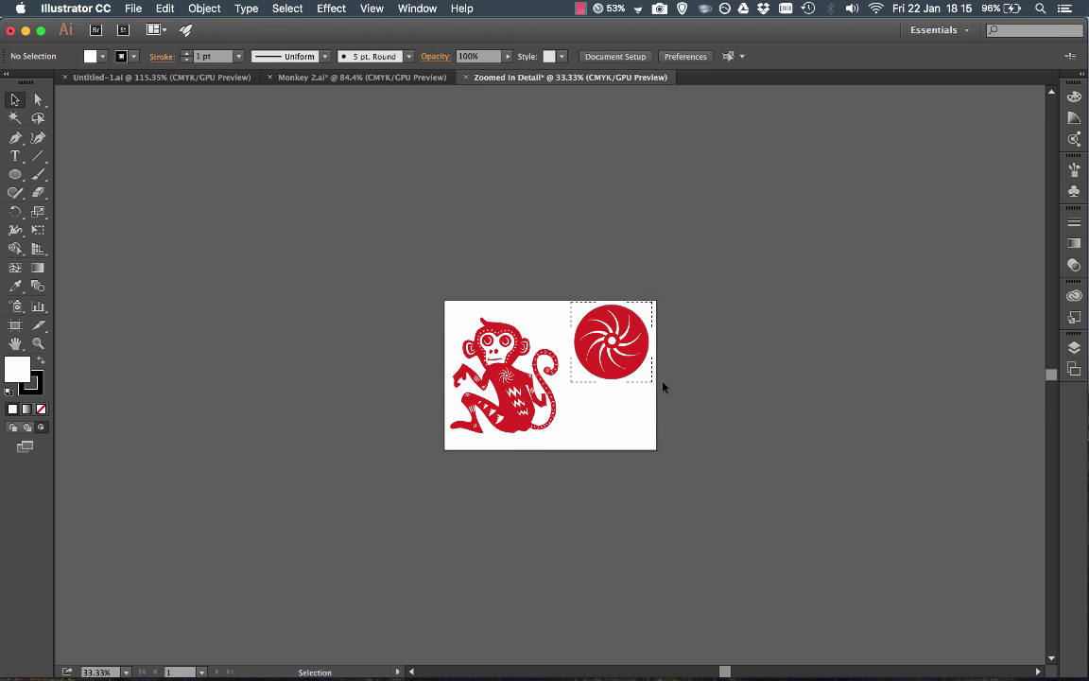
key(super+equal)
key(super+equal)
key(super+equal)
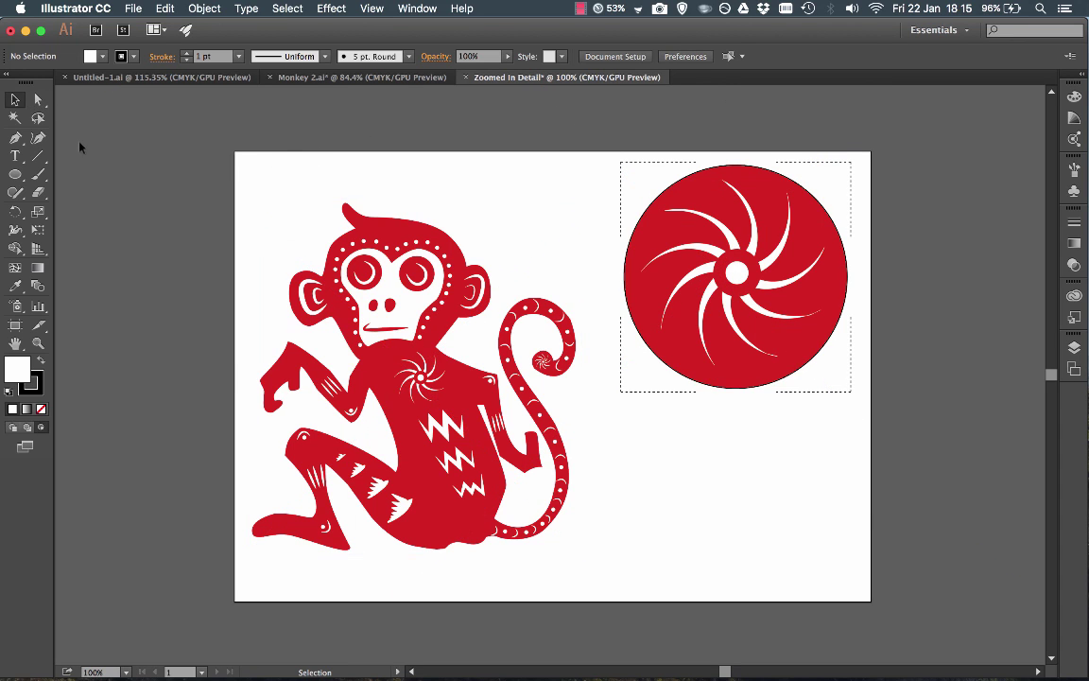
Step: In Monkey 2.ai, zoom in closely on the monkey's chest starburst
click(308, 77)
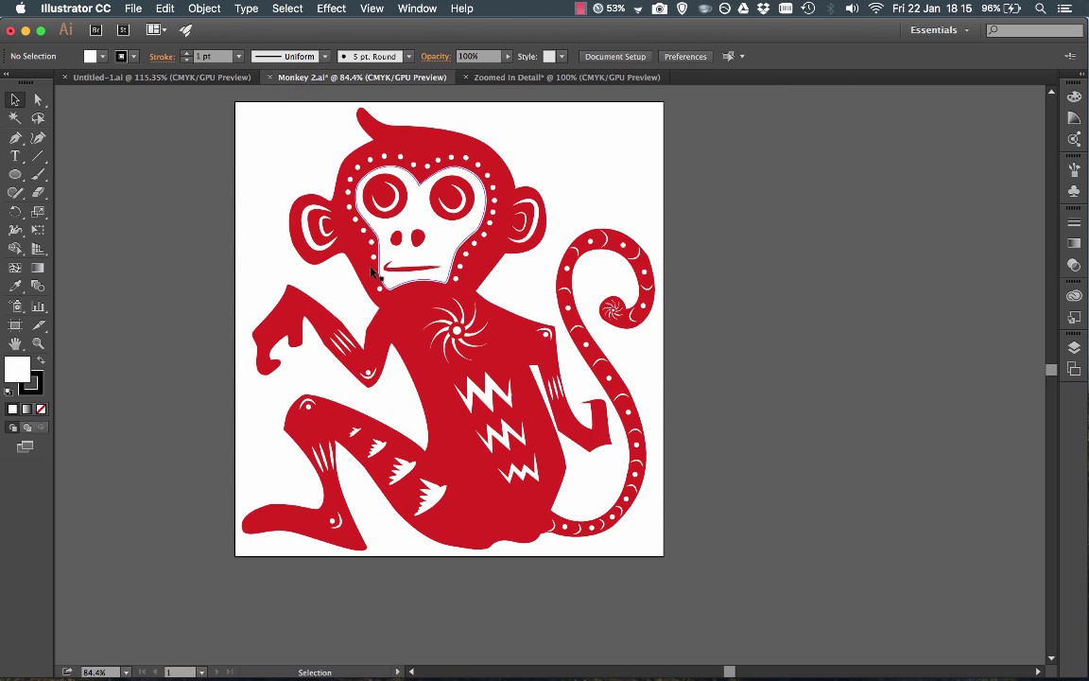
drag(447, 348, 458, 331)
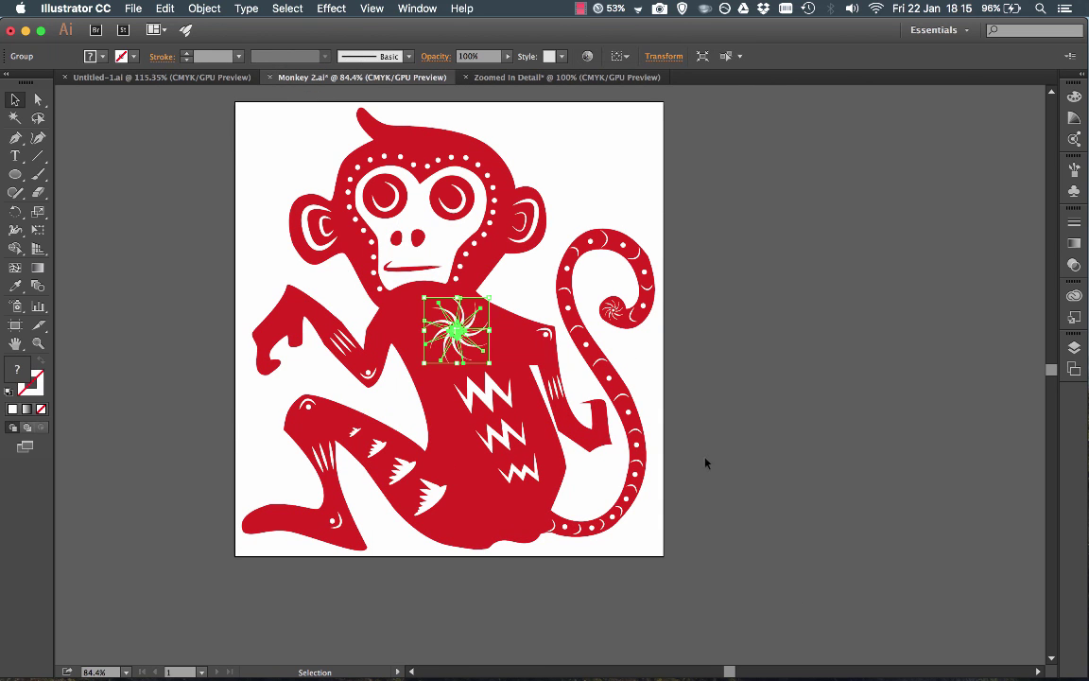
key(a)
key(super+equal)
key(super+equal)
key(v)
key(super+equal)
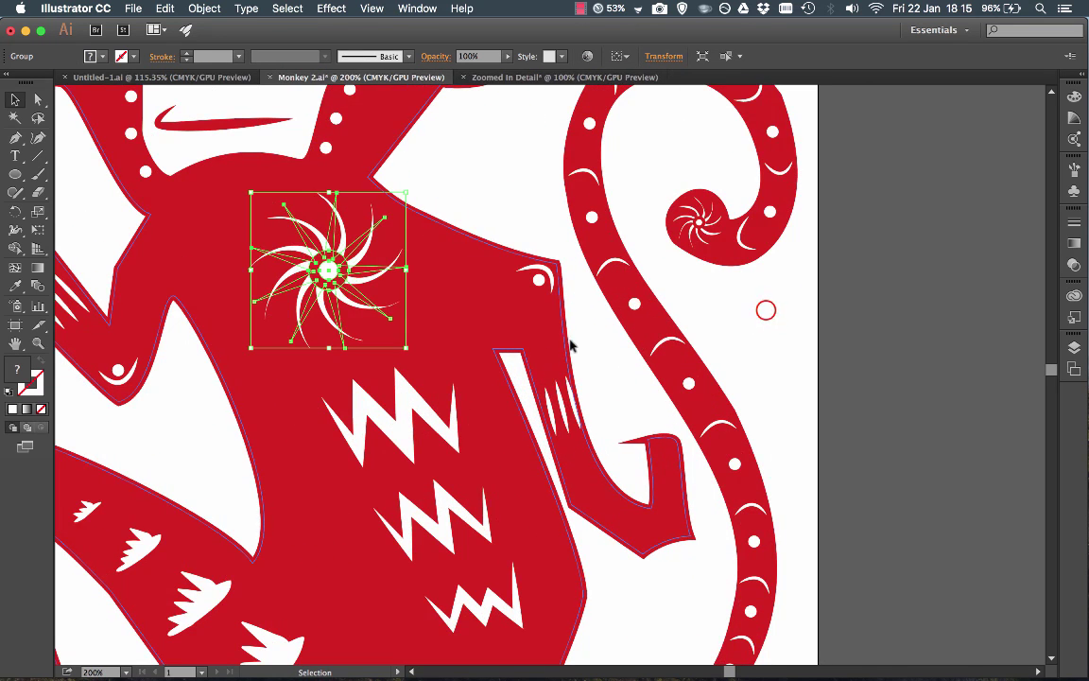
click(765, 309)
Step: Draw a white ellipse over the chest starburst and save Monkey 2.ai
click(14, 174)
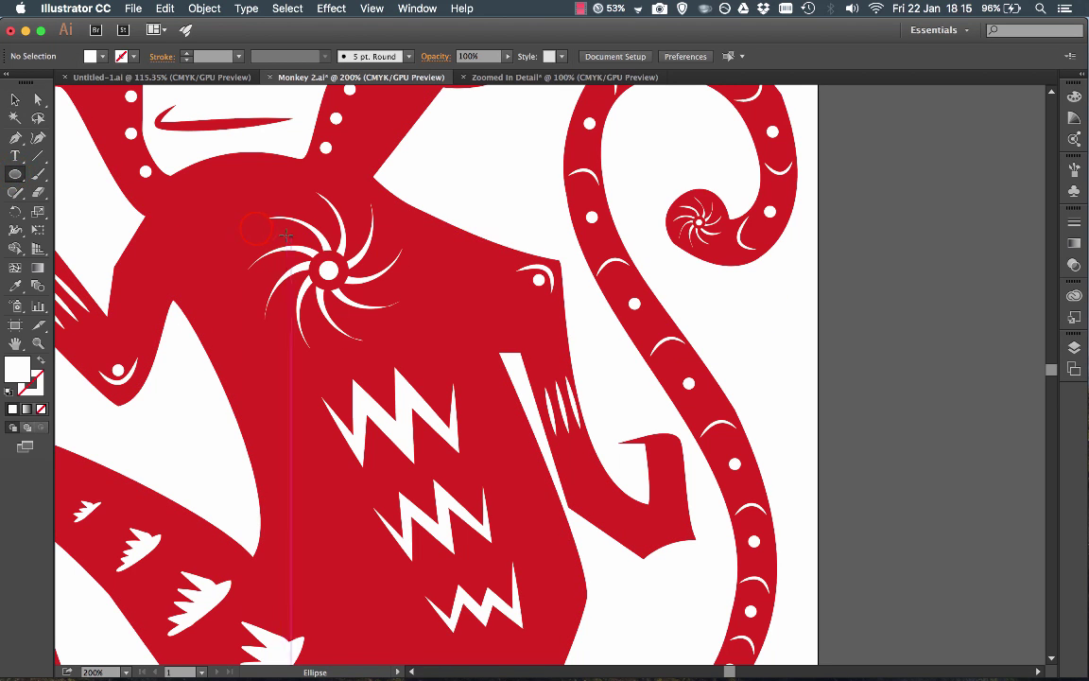
mouse_move(256, 228)
mouse_down()
mouse_move(315, 305)
mouse_move(410, 336)
mouse_up()
key(v)
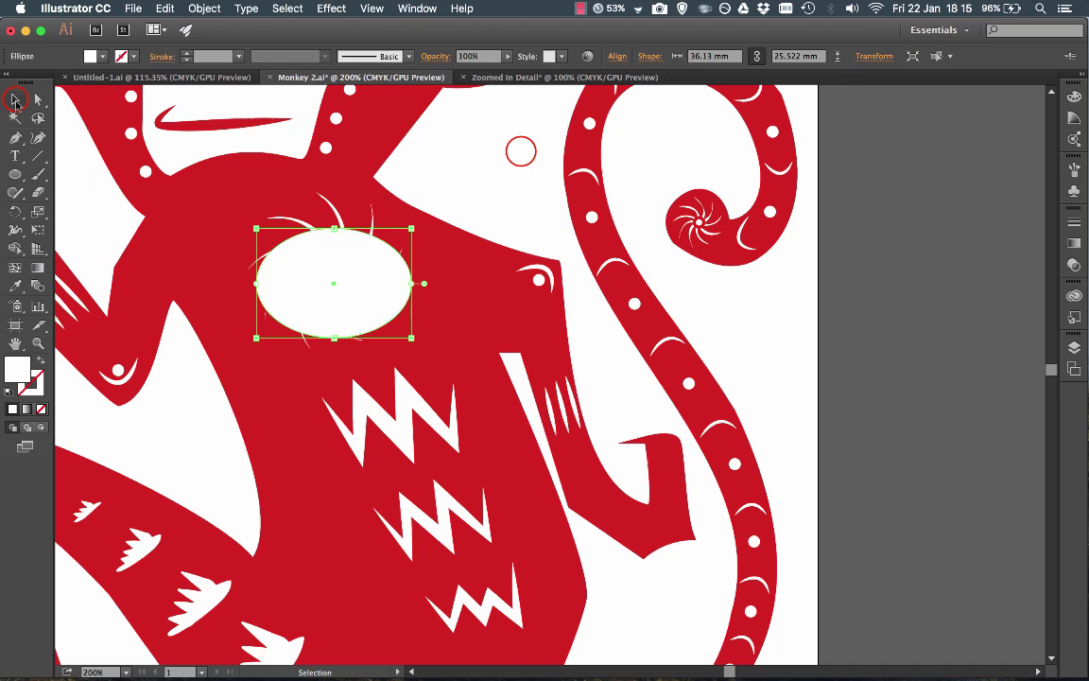
key(super+shift+a)
click(133, 8)
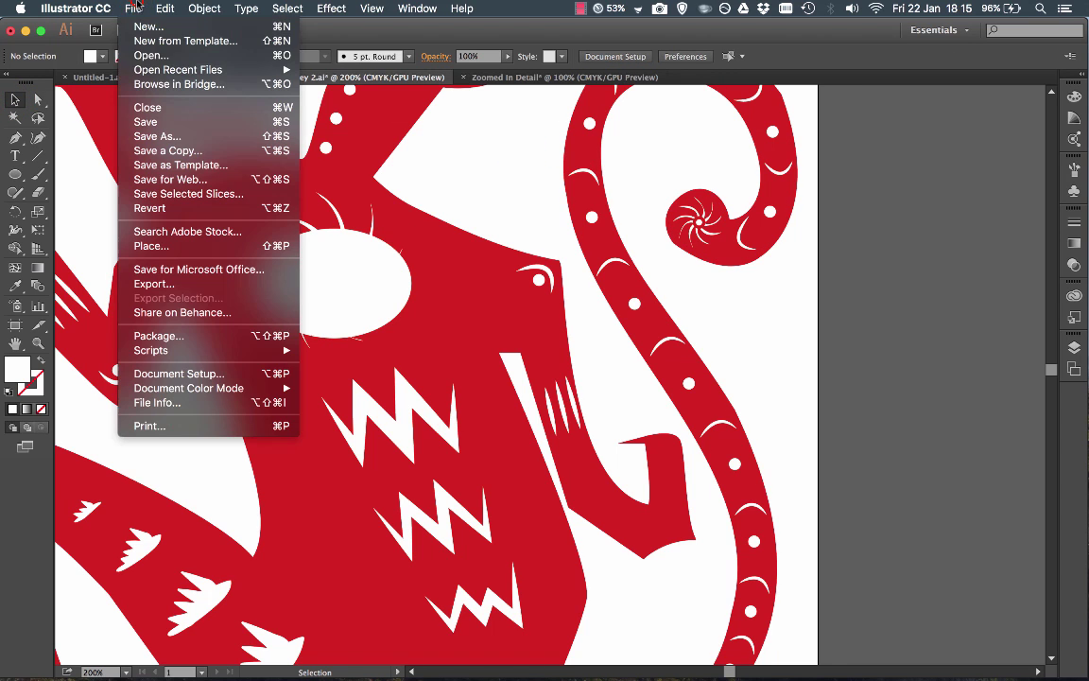
click(150, 117)
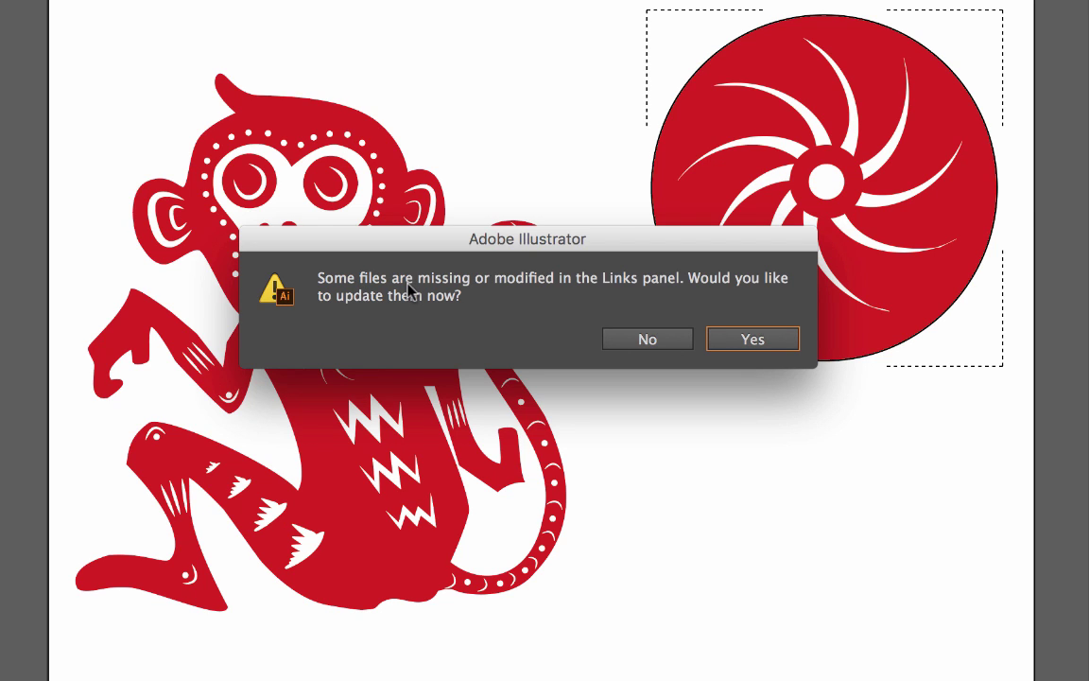
Step: Accept the modified links alert so the Zoomed In Detail monkey copies show the white ellipse
click(754, 337)
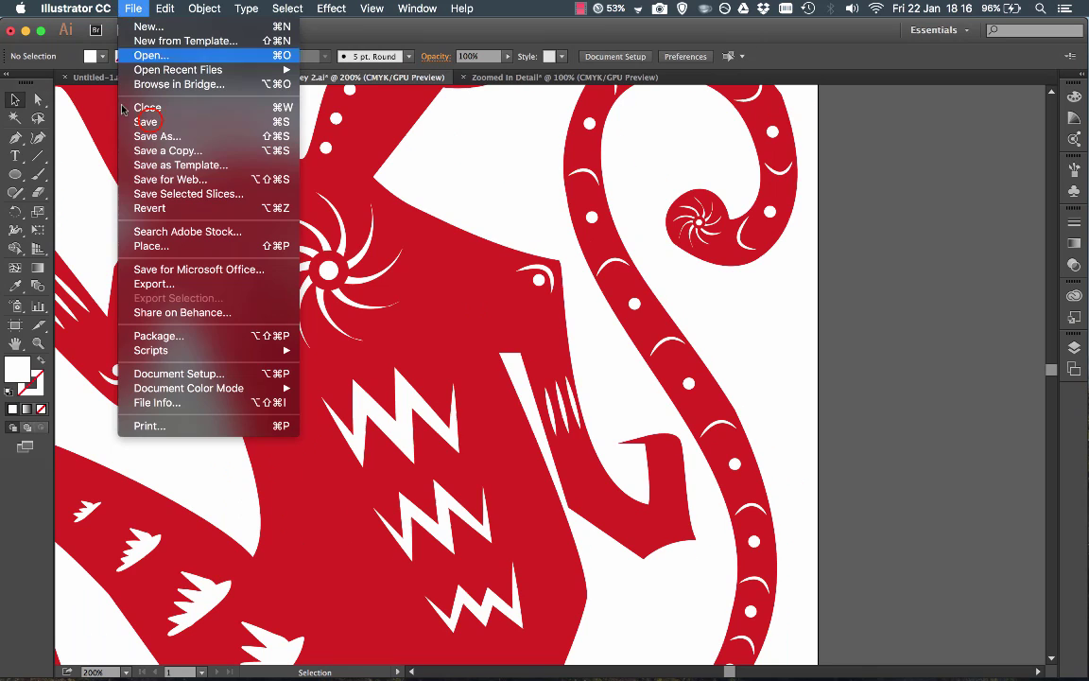
Step: Save Monkey 2.ai and return to the Zoomed In Detail document
click(147, 122)
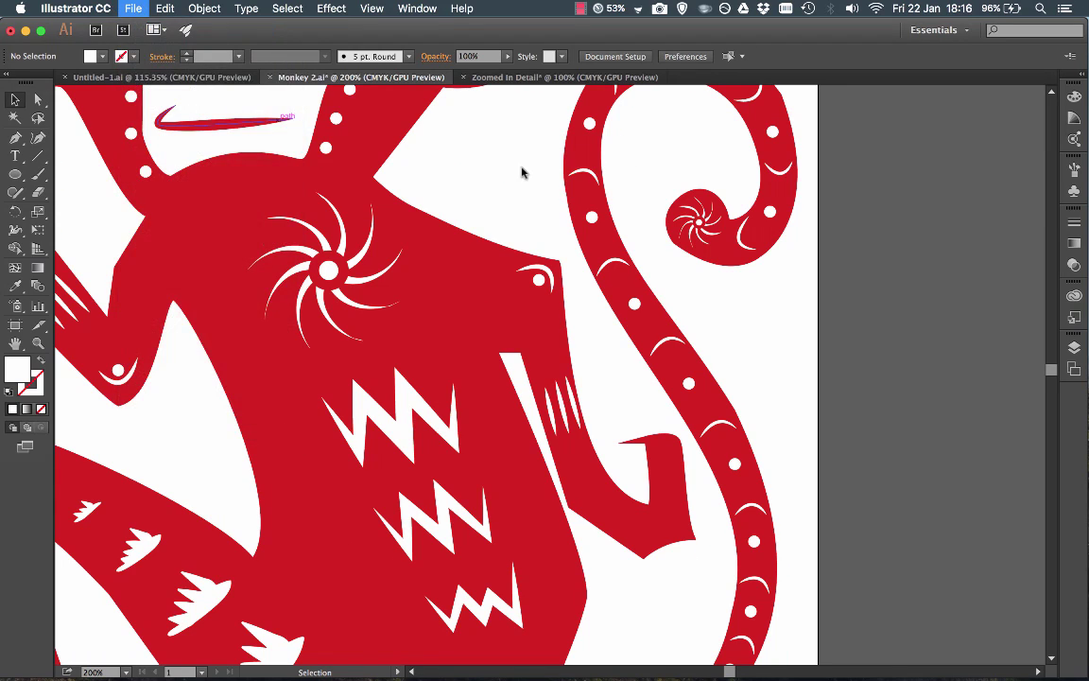
click(592, 78)
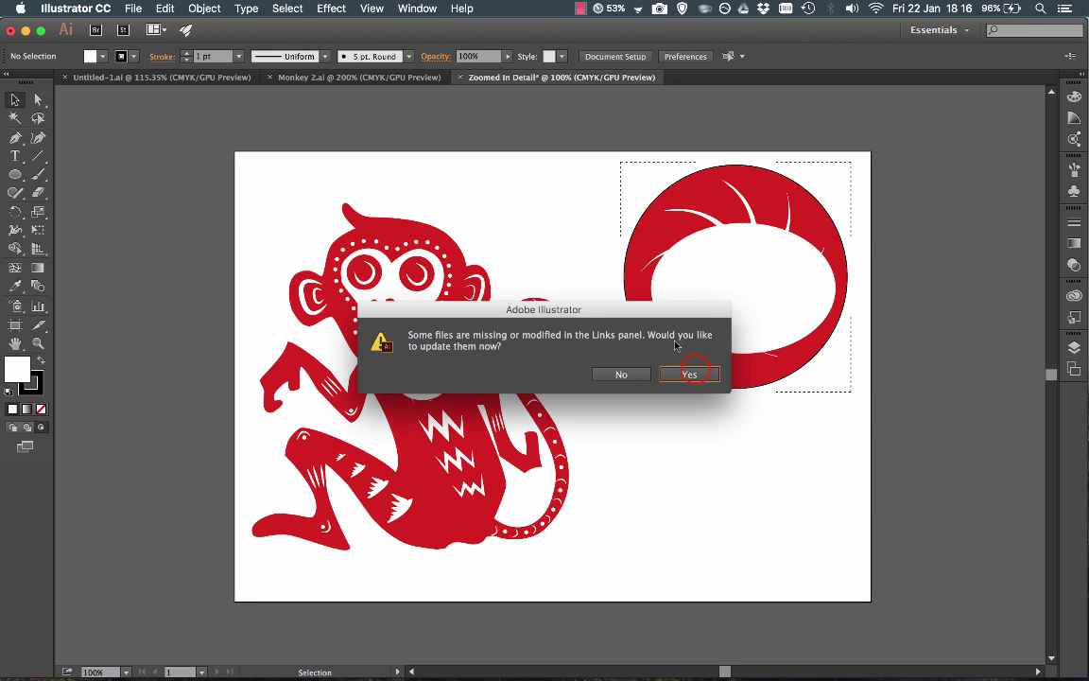
Step: Accept the links update so the chest starburst reappears, then select the clipped detail circle
click(694, 373)
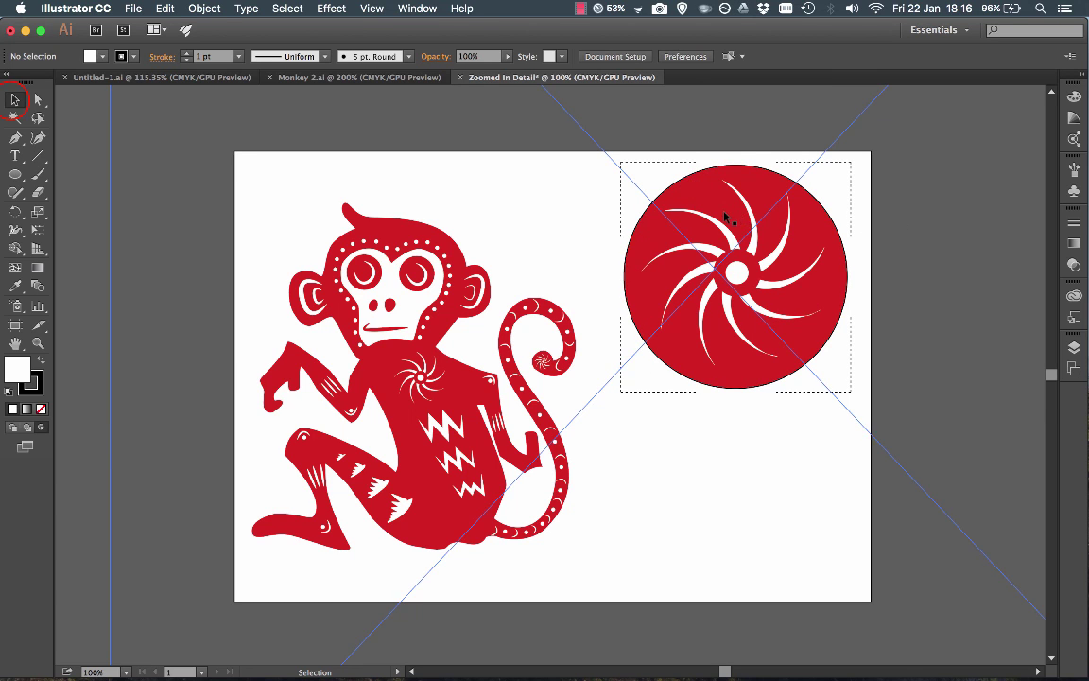
click(666, 185)
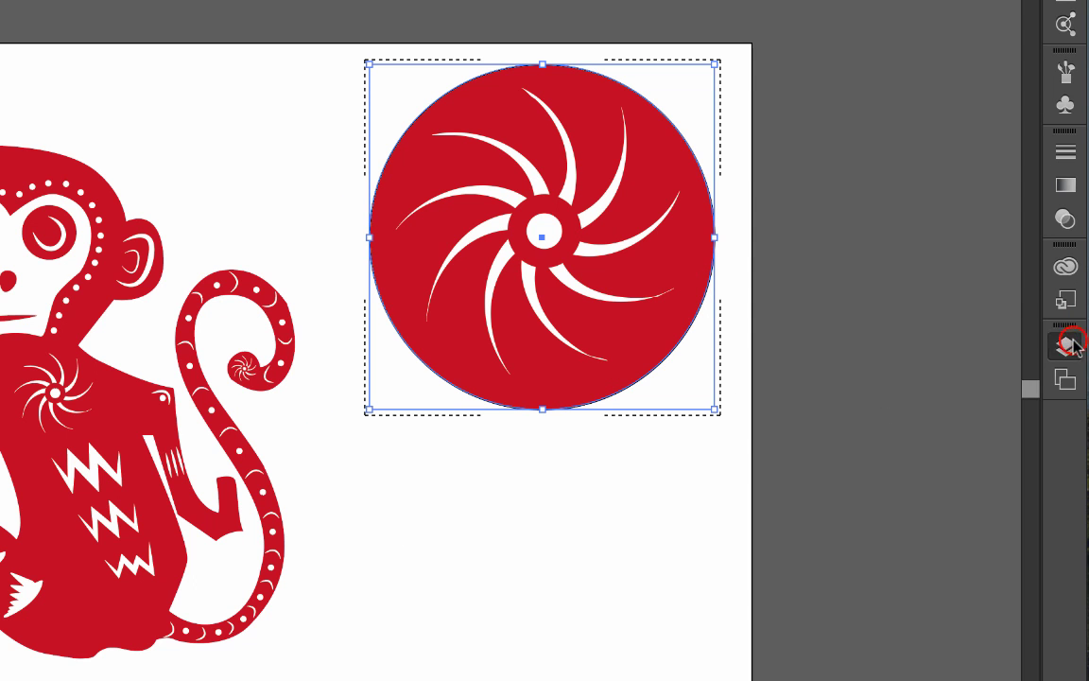
Step: Create a new layer named 'Monkey' and move it below Layer 1
click(1074, 348)
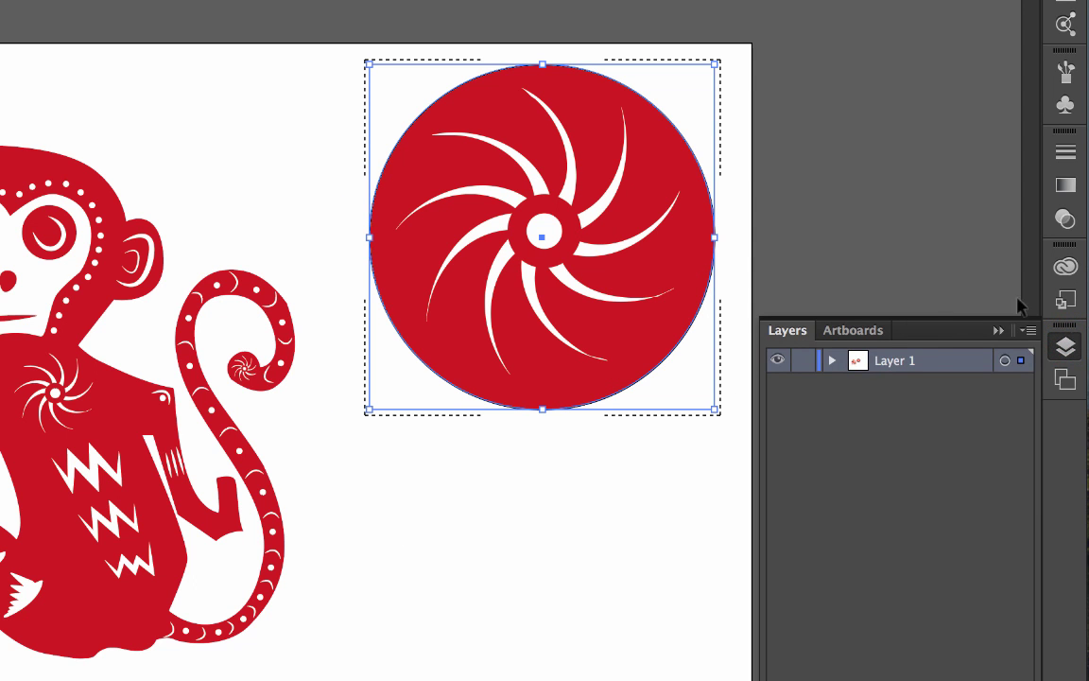
click(832, 360)
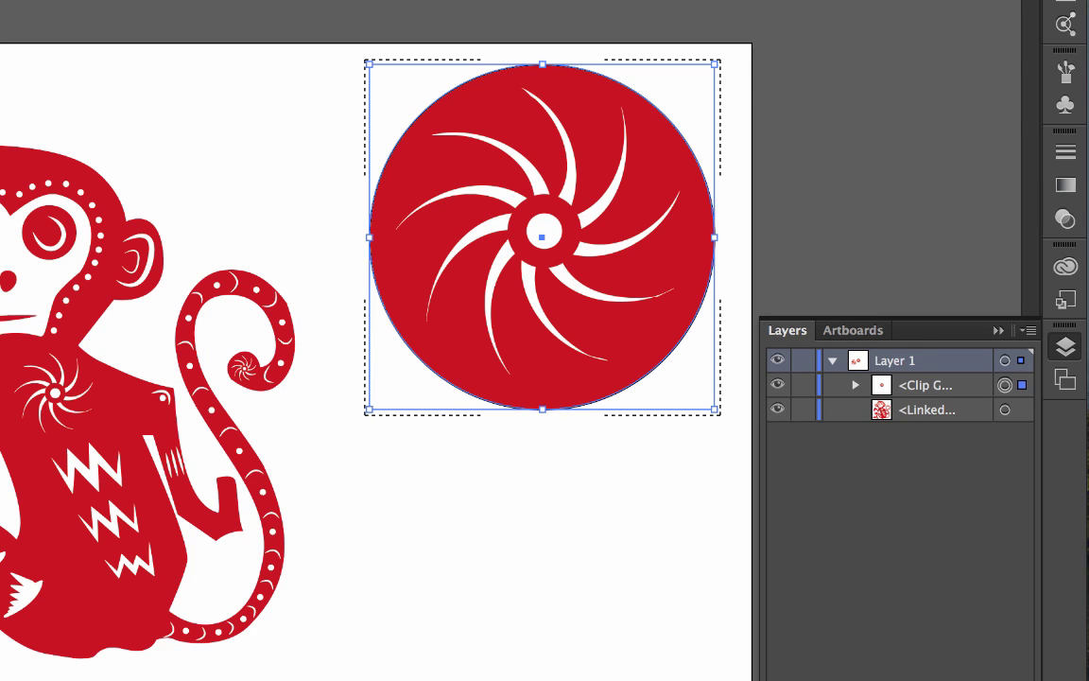
key(ctrl+l)
double_click(883, 361)
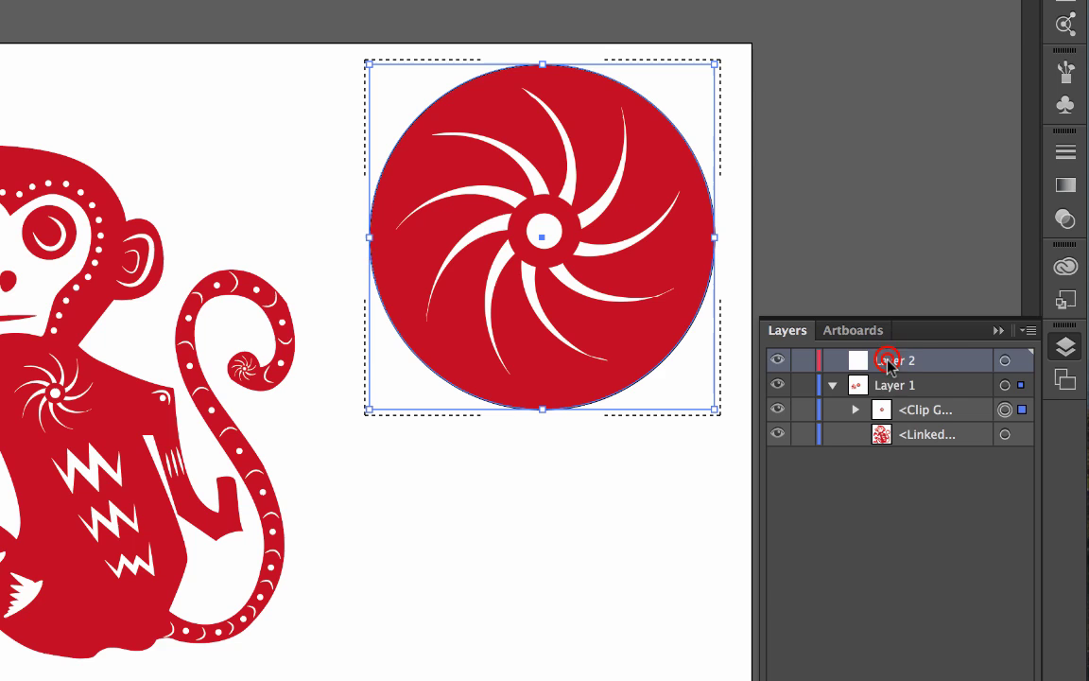
text(Monkey)
key(Return)
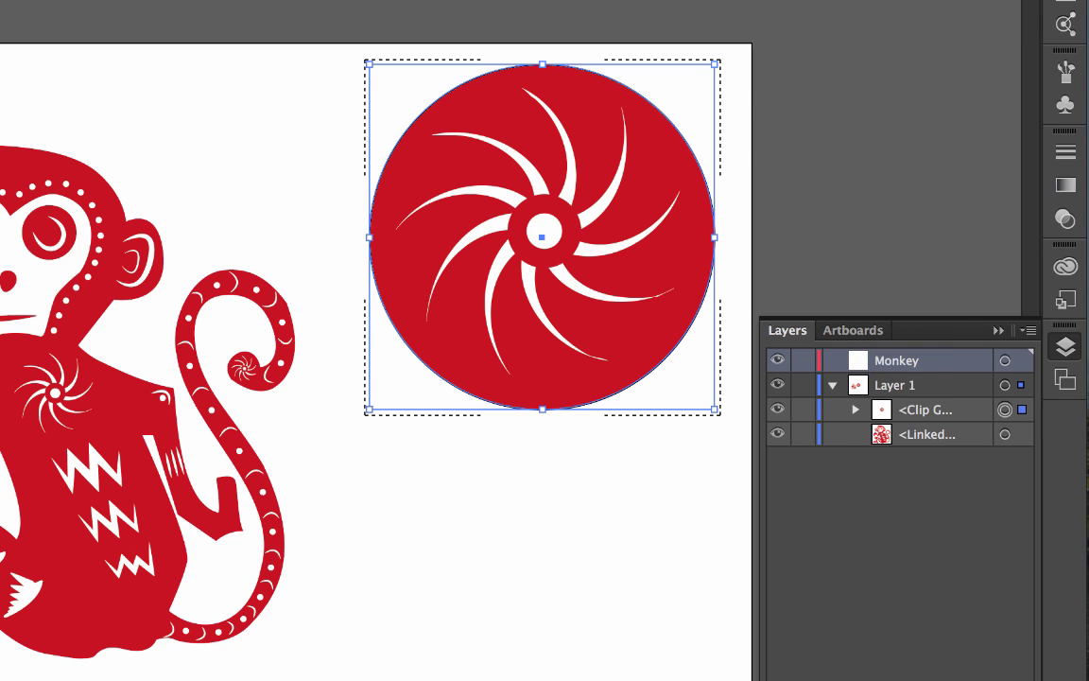
drag(858, 360, 863, 473)
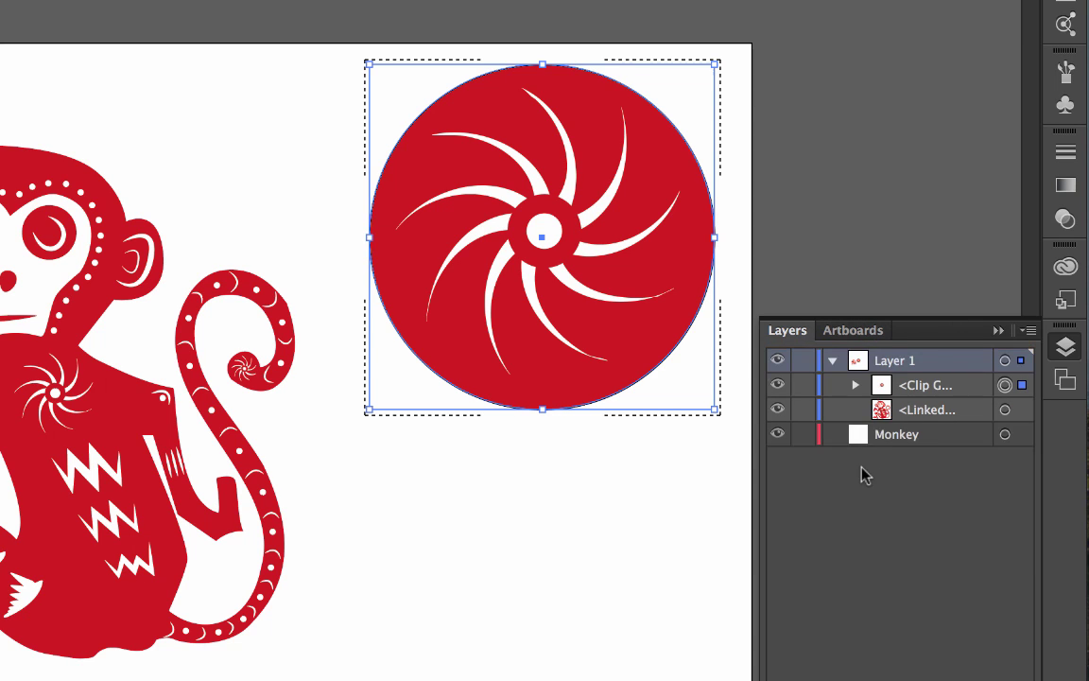
Step: Move the linked monkey image into the Monkey layer
click(777, 409)
mouse_move(911, 417)
mouse_down()
mouse_move(931, 413)
mouse_move(893, 449)
mouse_move(898, 434)
mouse_up()
click(832, 411)
click(832, 412)
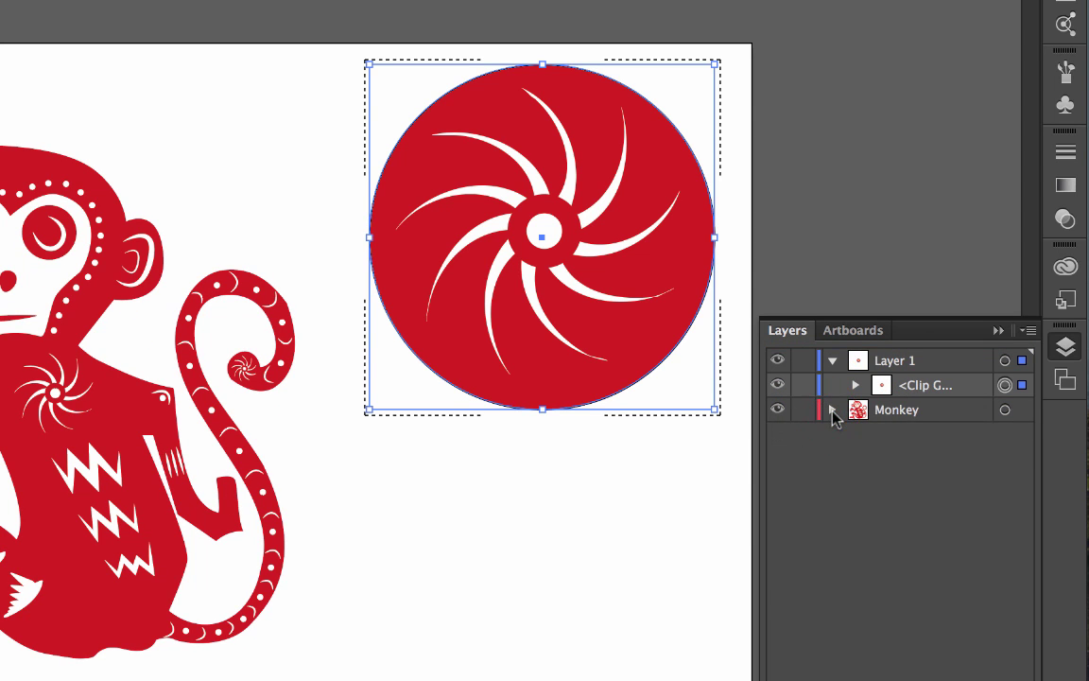
Step: Rename Layer 1 to 'Zoomed Detail' and hide it
click(894, 361)
double_click(895, 362)
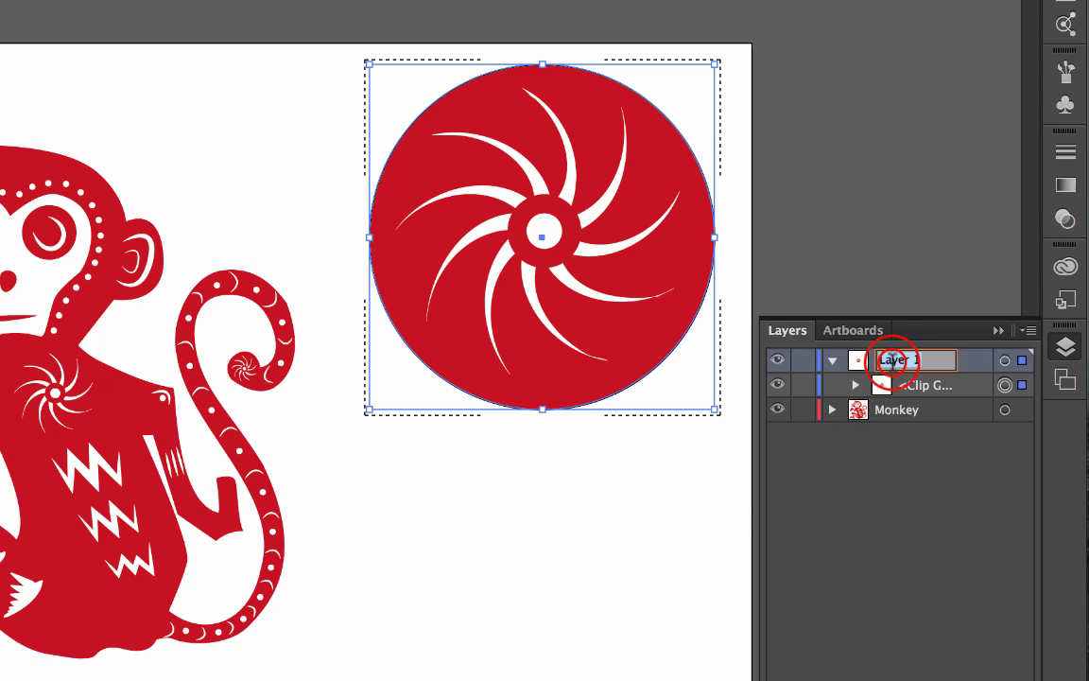
text(Zoomed)
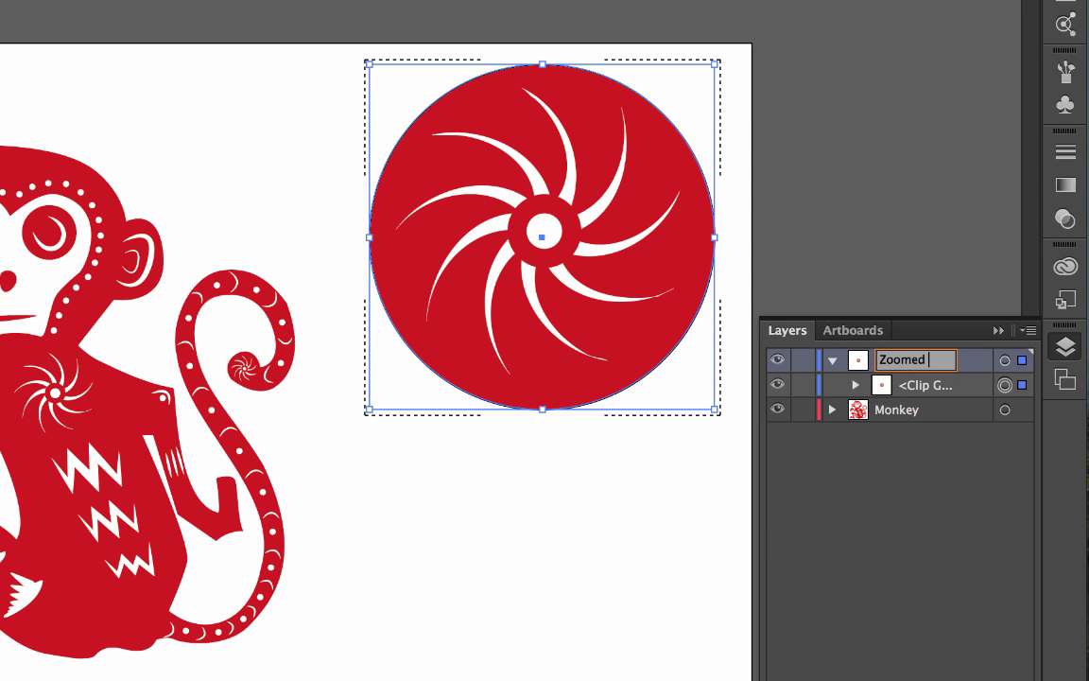
text( Detail)
key(Return)
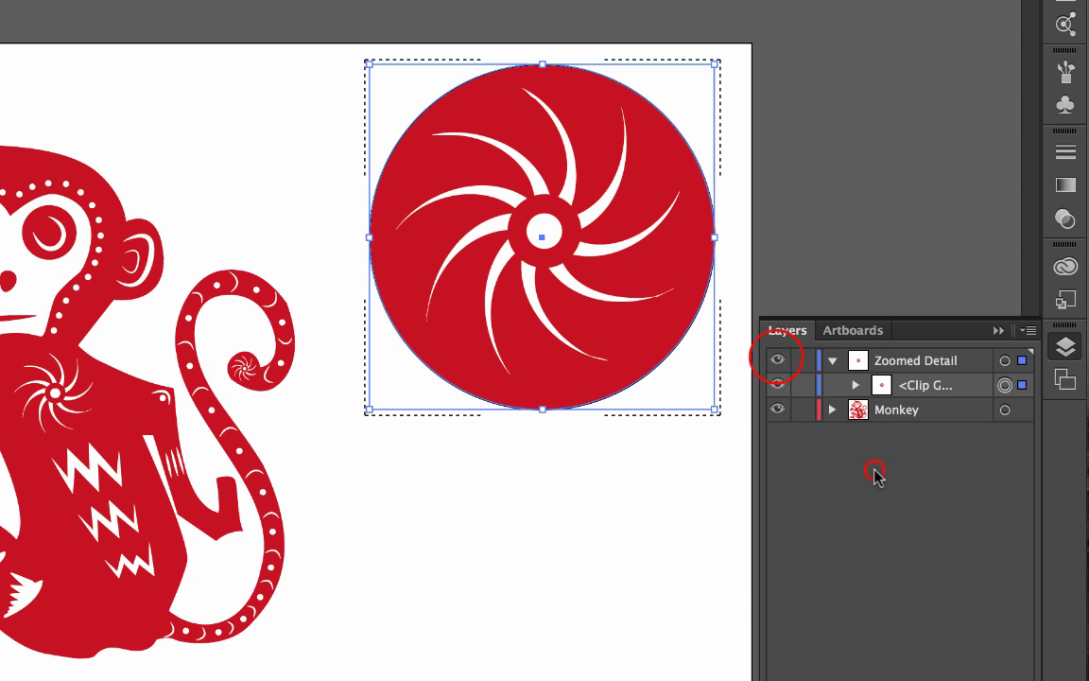
click(777, 360)
Step: Show Zoomed Detail again, expand its clip group, and toggle the enlarged image's visibility
click(777, 361)
click(828, 437)
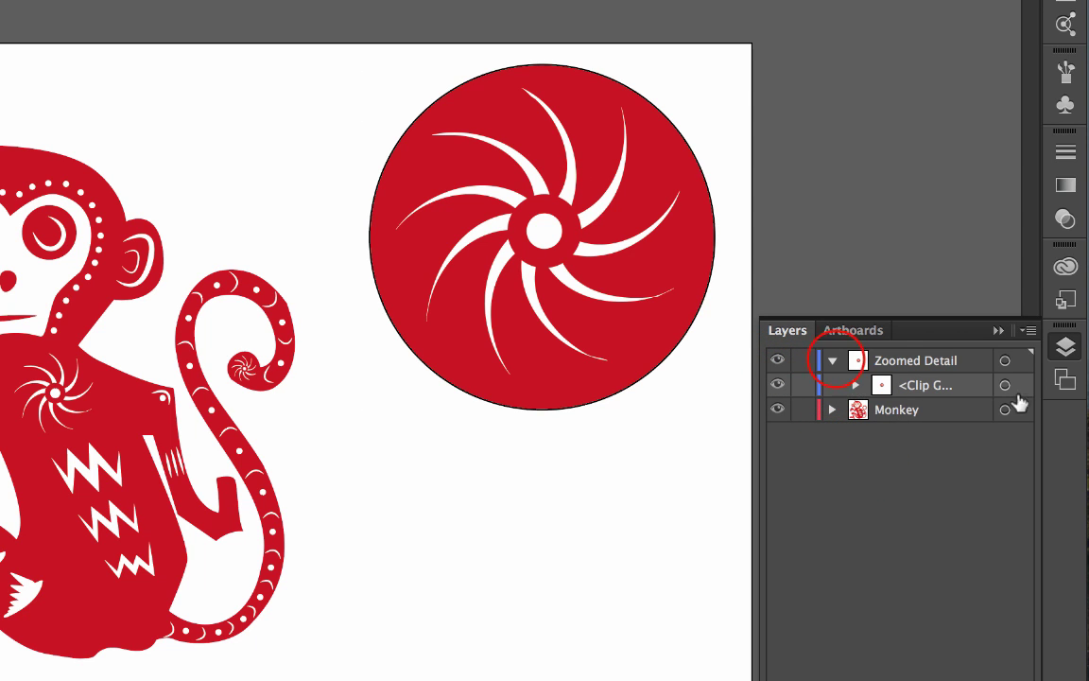
click(833, 361)
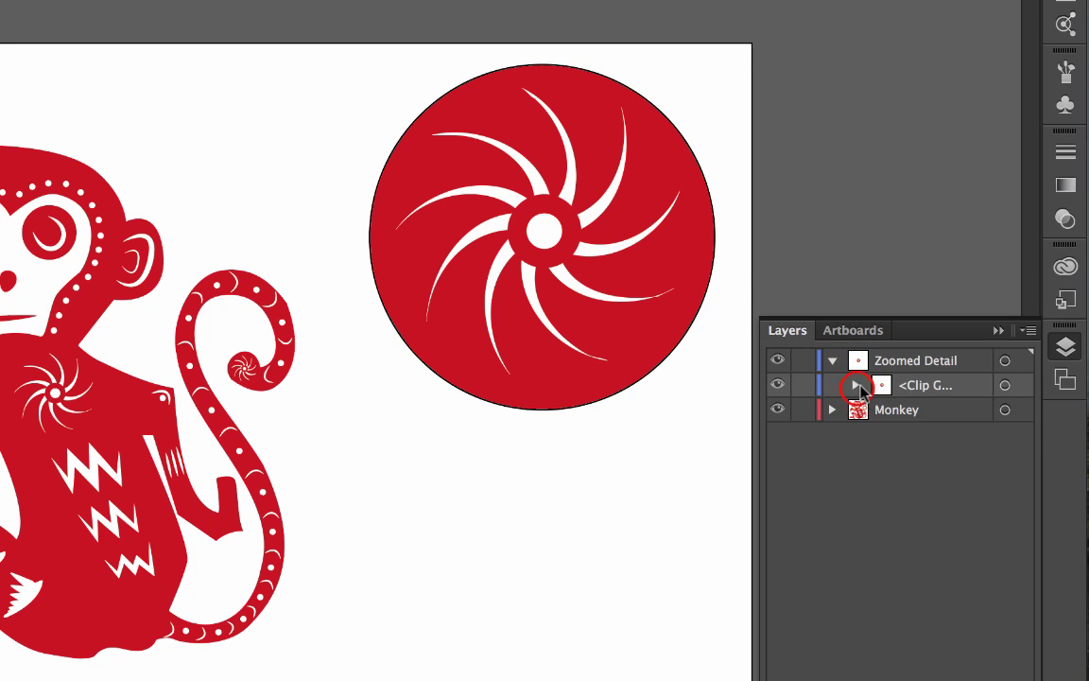
click(856, 385)
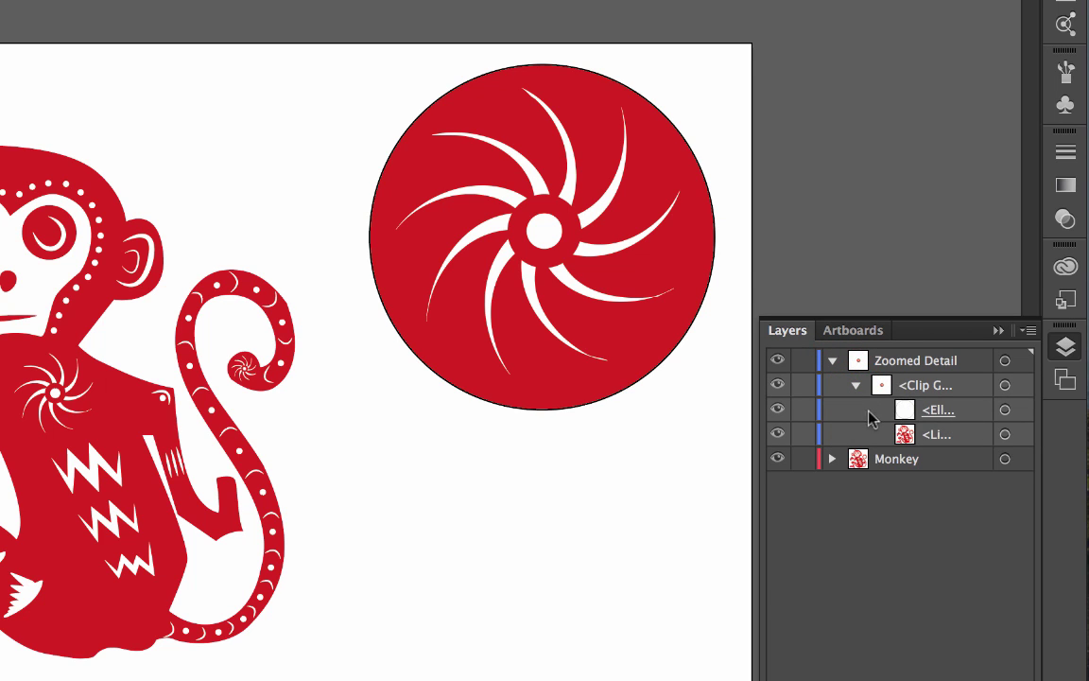
click(777, 434)
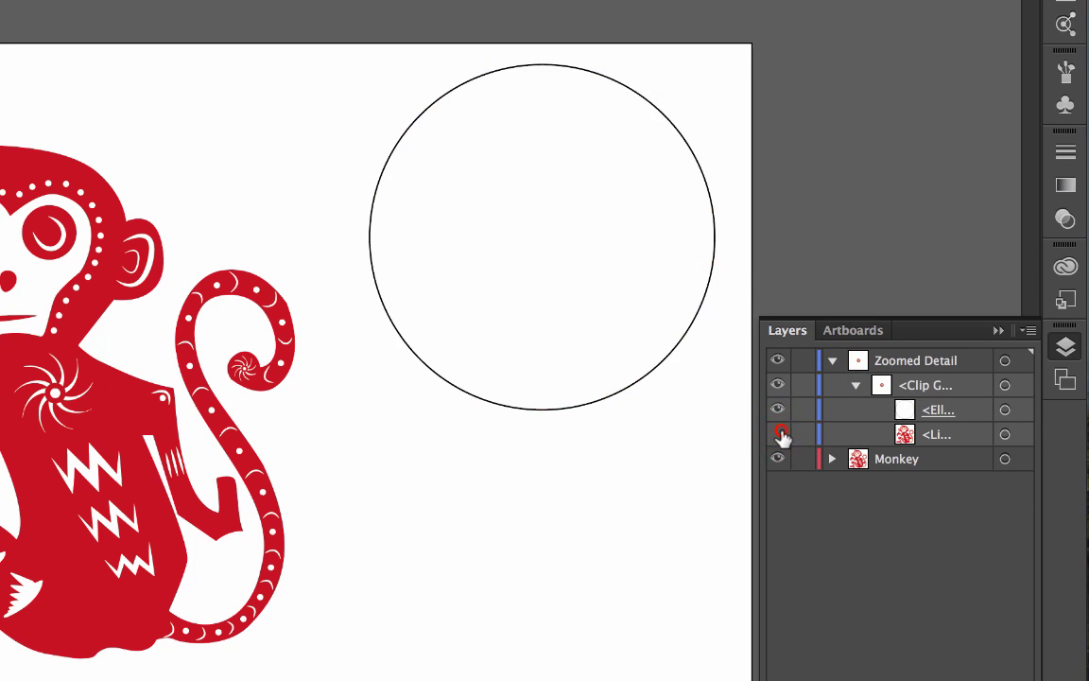
click(777, 434)
Step: Toggle the clipping circle's visibility to compare the mask, then target the clipping circle
click(776, 410)
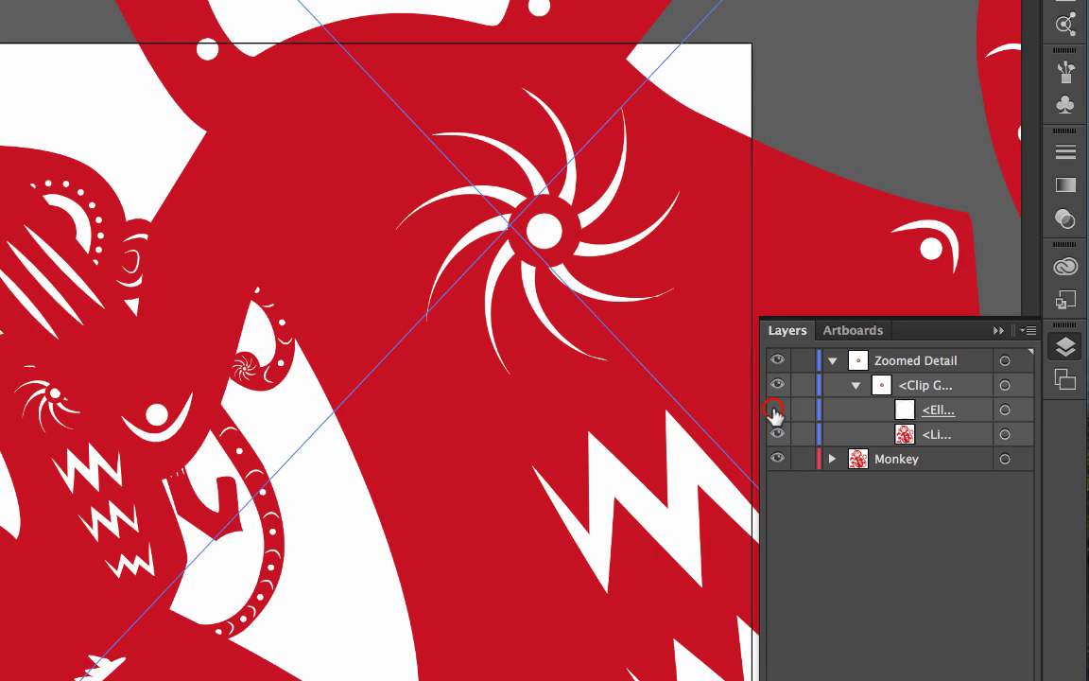
click(776, 410)
click(966, 414)
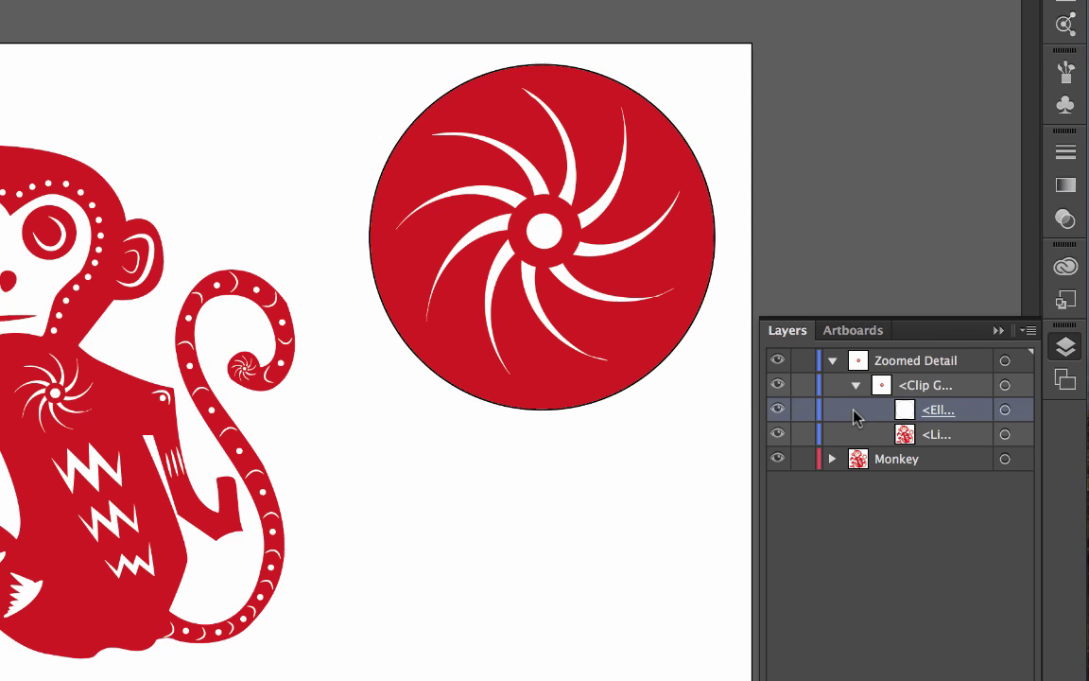
click(777, 410)
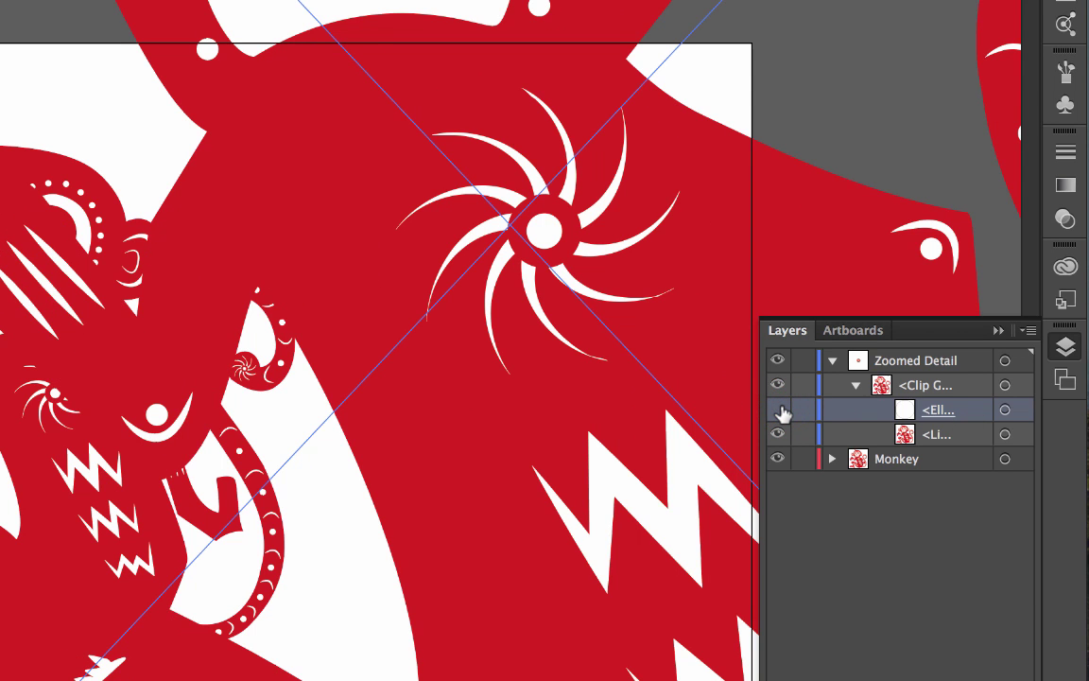
click(777, 411)
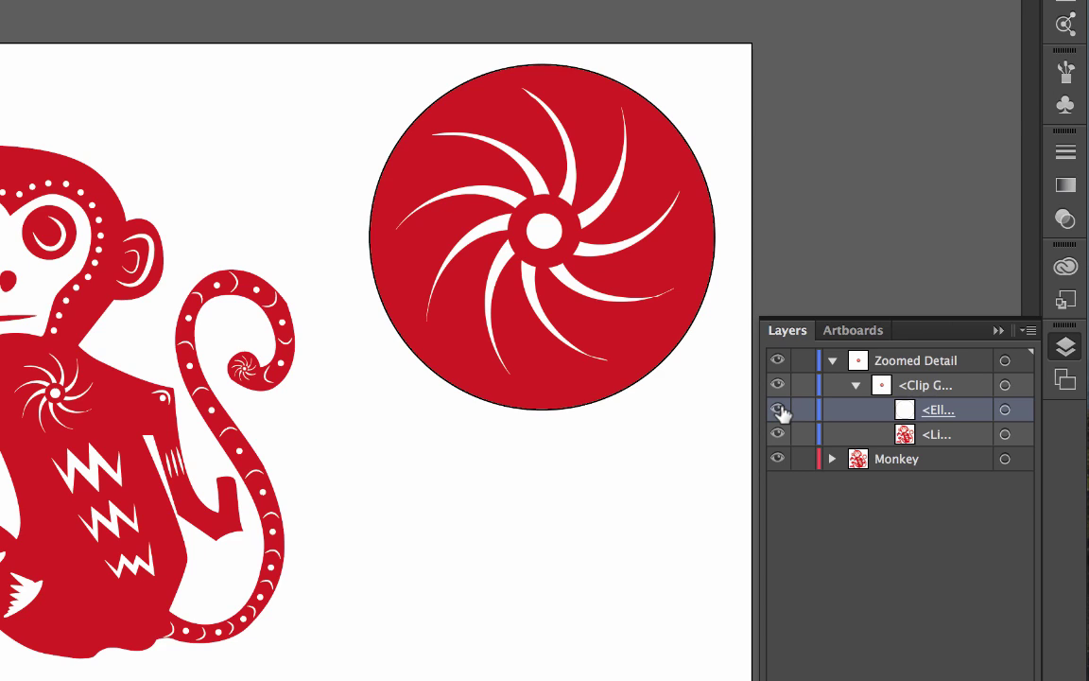
click(1004, 411)
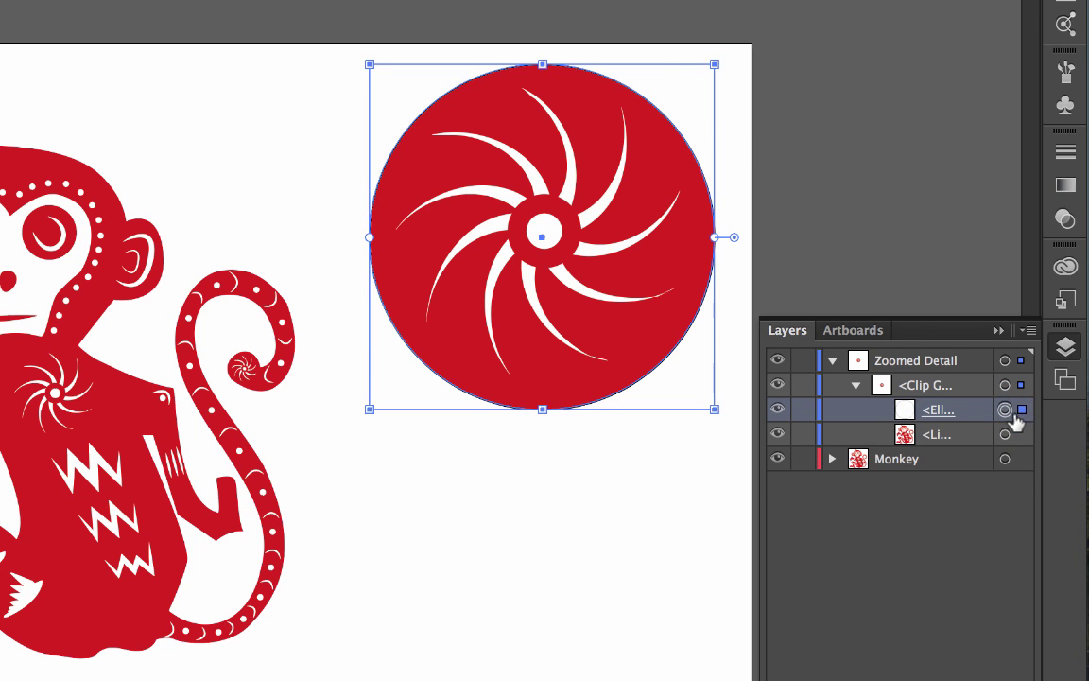
Step: Set the clipping circle's stroke weight to 7 pt
click(234, 52)
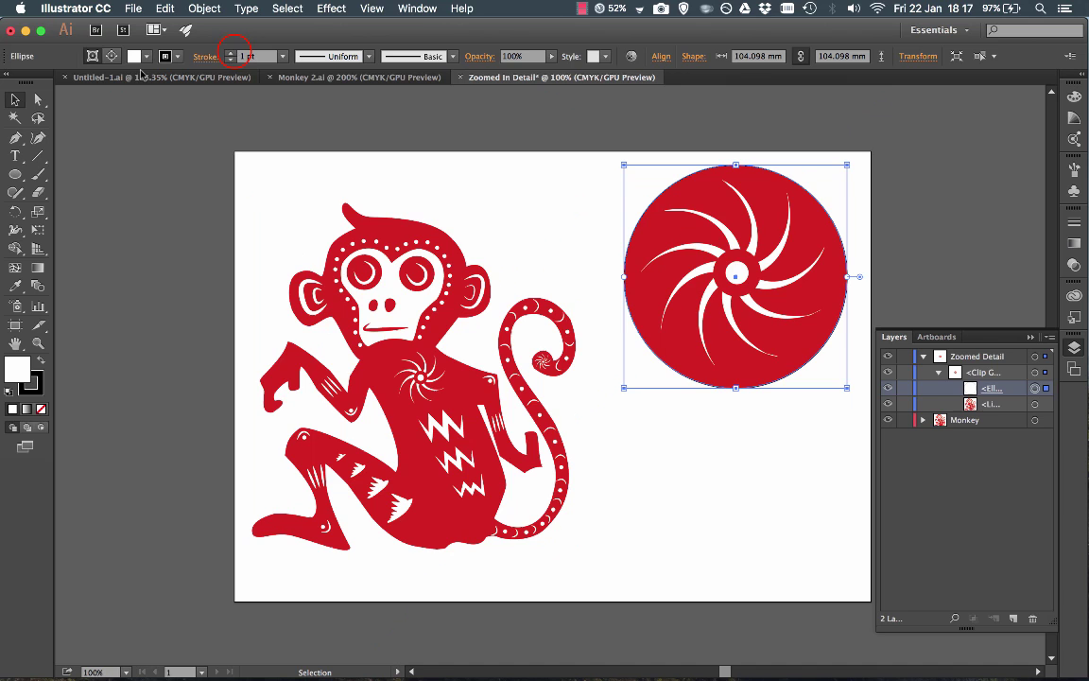
click(234, 52)
click(283, 57)
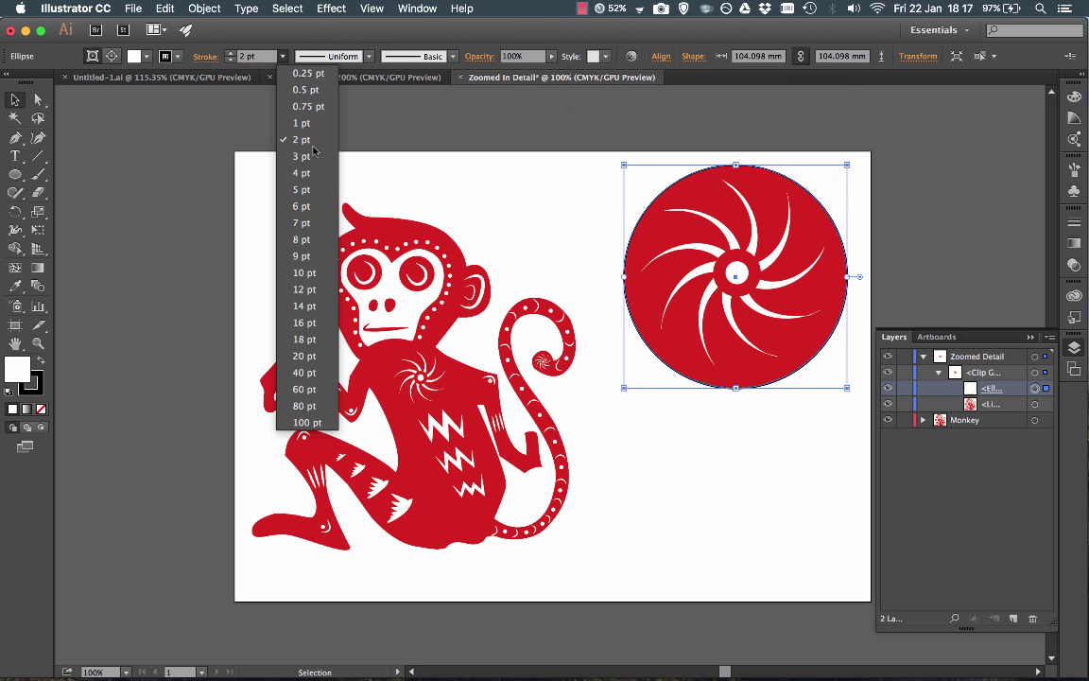
click(320, 224)
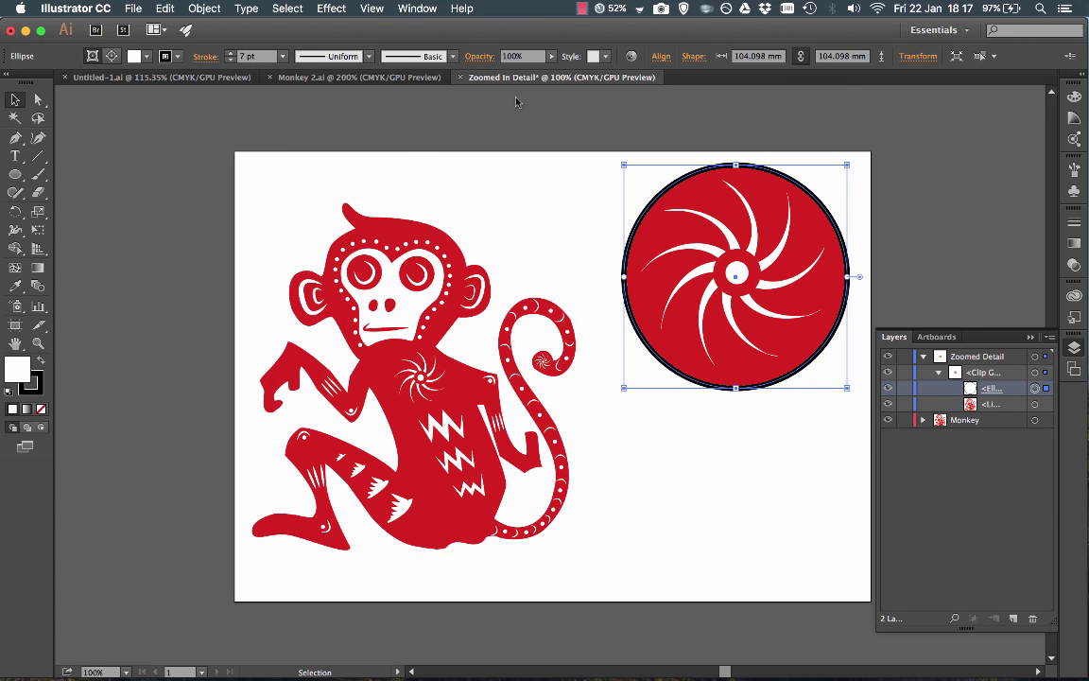
Step: Try the 3 pt. Oval brush, revert to Basic at 7 pt, then deselect and zoom to 150%
click(452, 56)
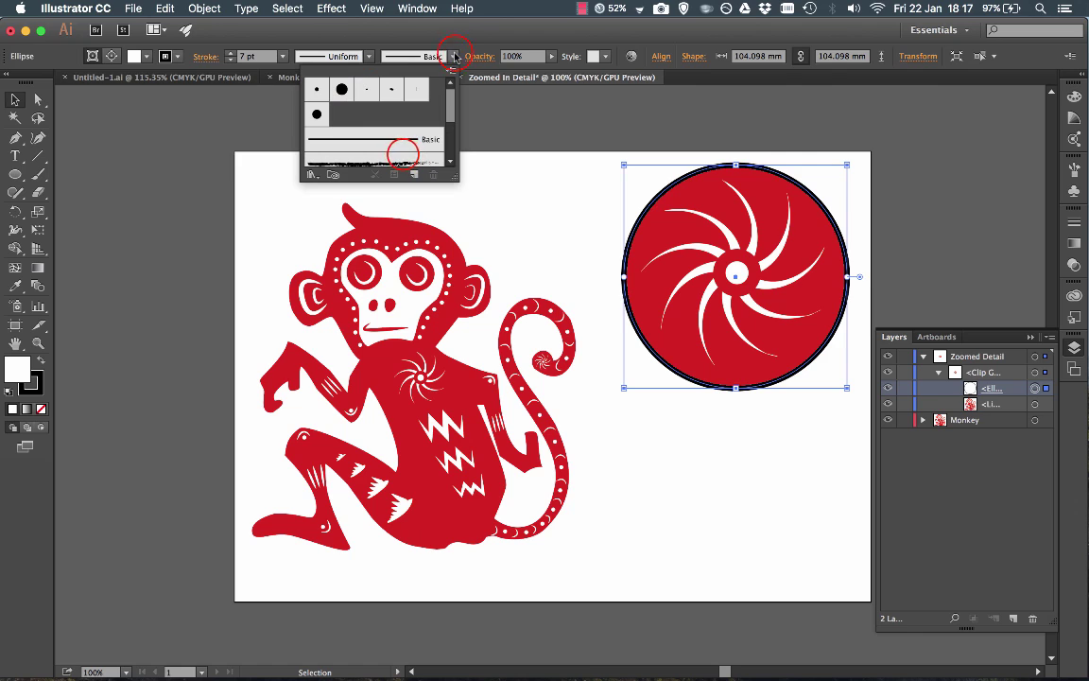
click(401, 153)
click(364, 89)
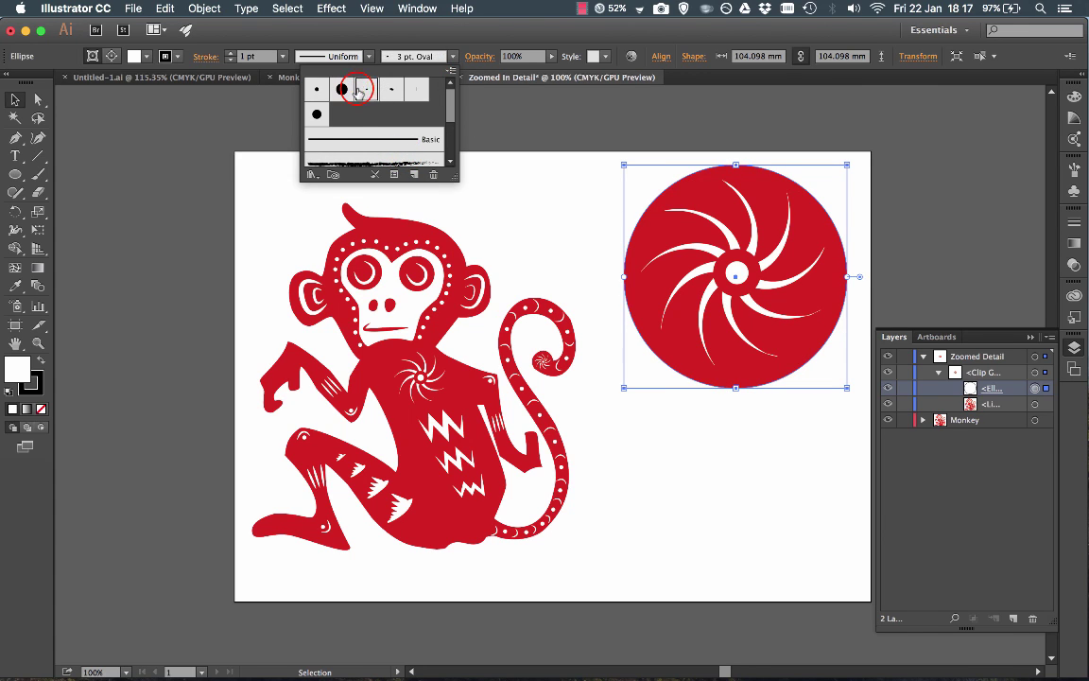
click(332, 133)
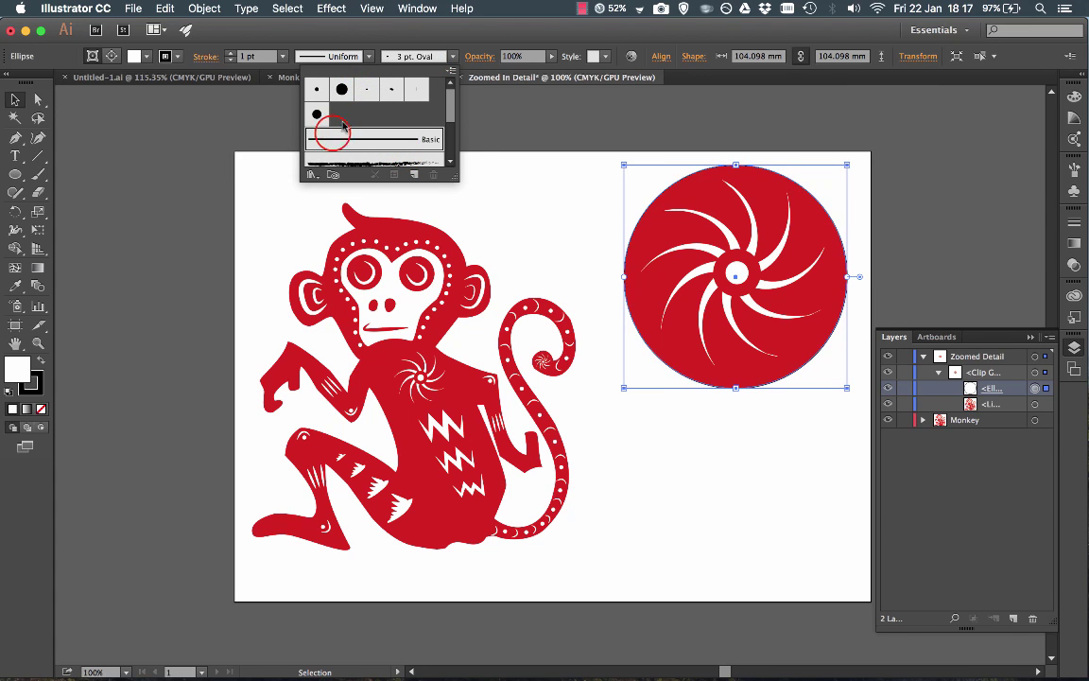
click(286, 57)
click(286, 56)
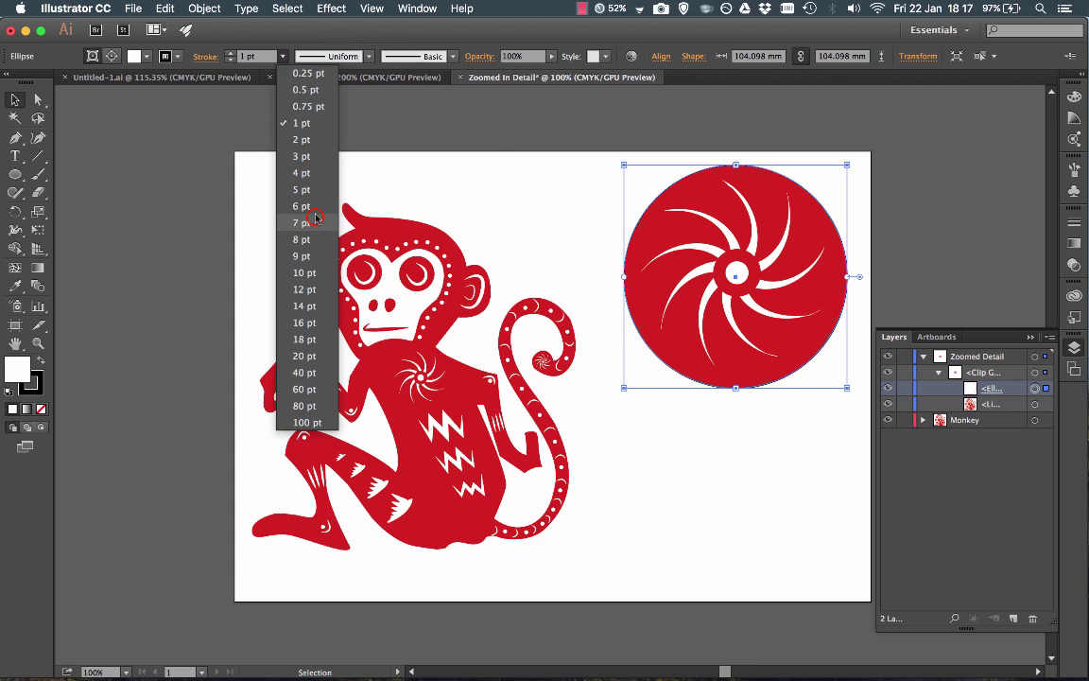
click(293, 217)
click(441, 179)
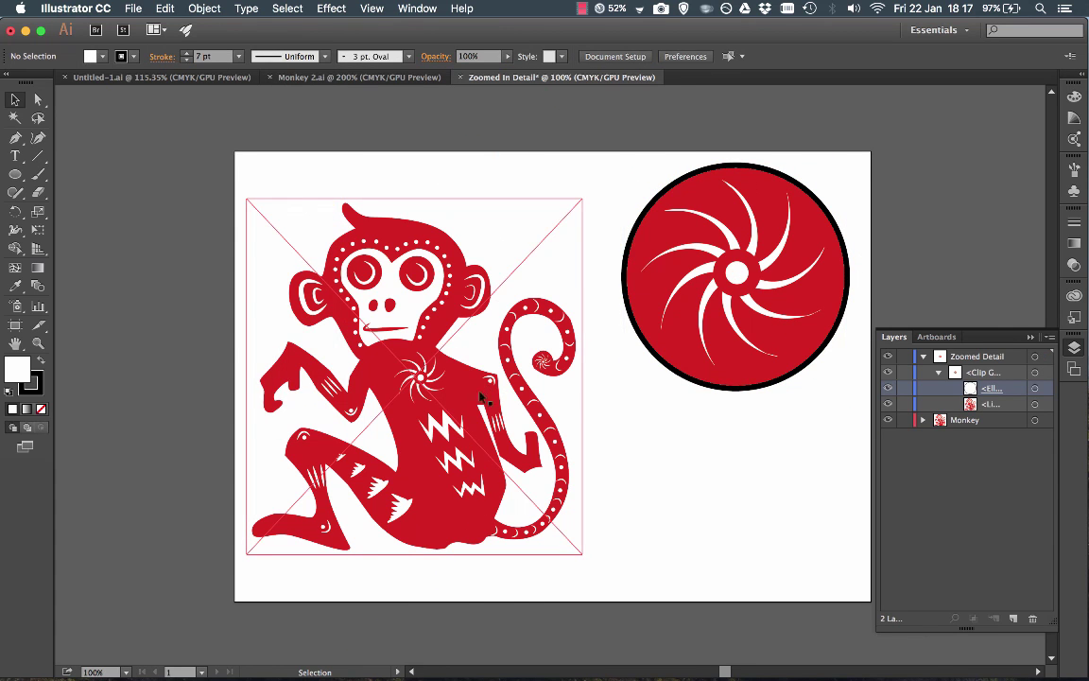
key(super+equal)
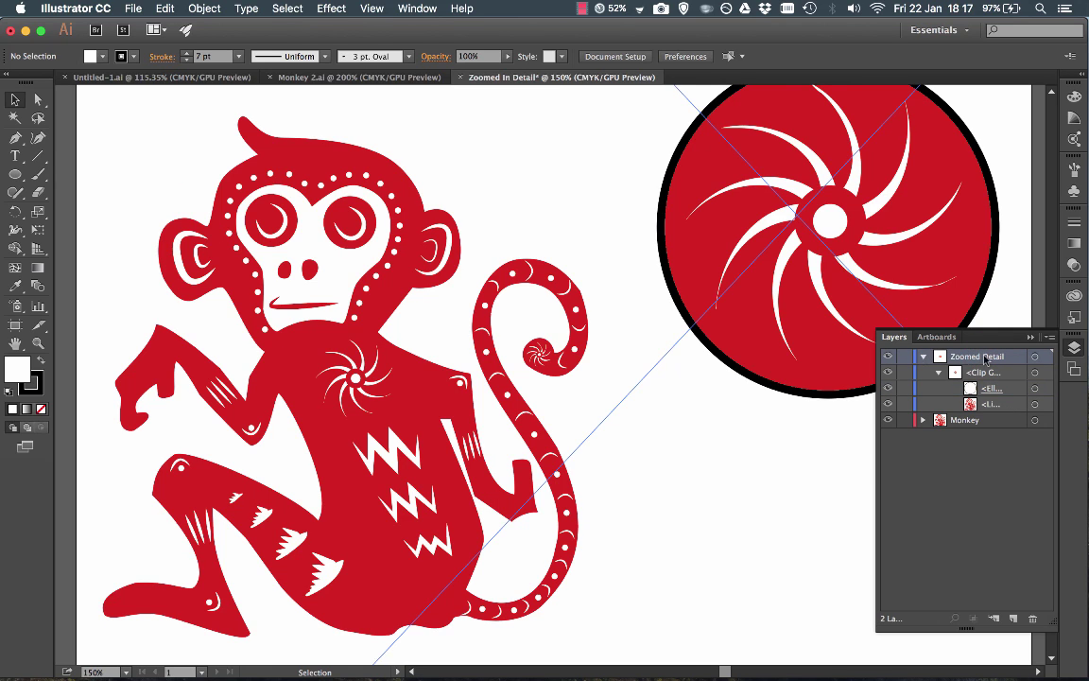
Step: Draw a circle with no fill over the chest swirl and nudge it to centre there
click(16, 175)
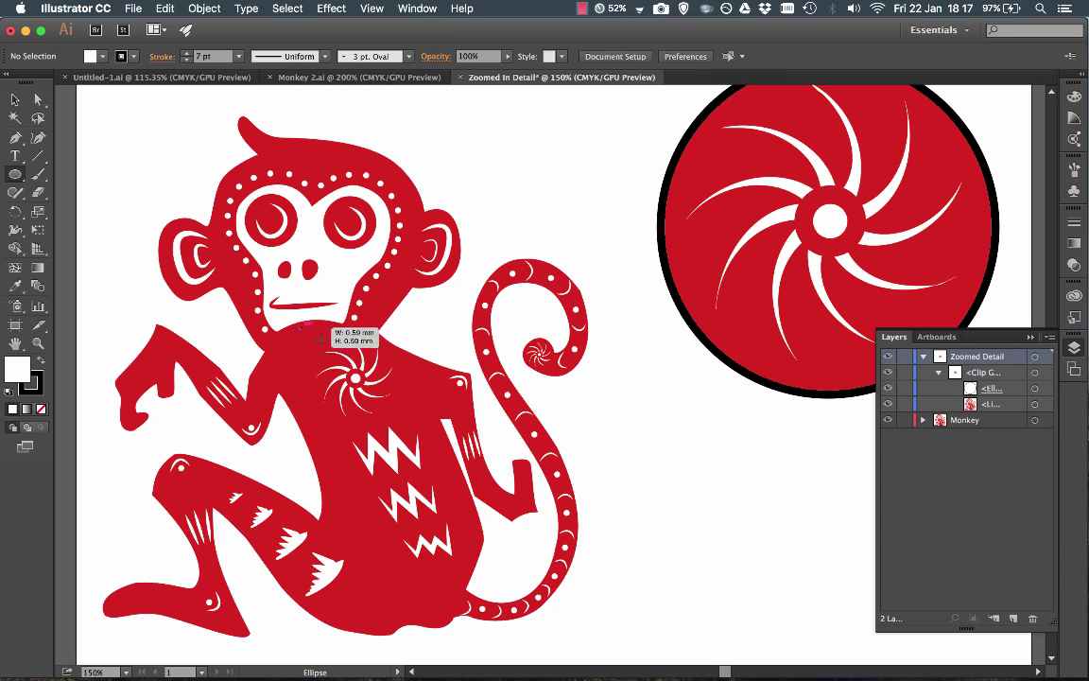
mouse_move(350, 380)
mouse_down()
mouse_move(407, 418)
mouse_move(405, 409)
mouse_up()
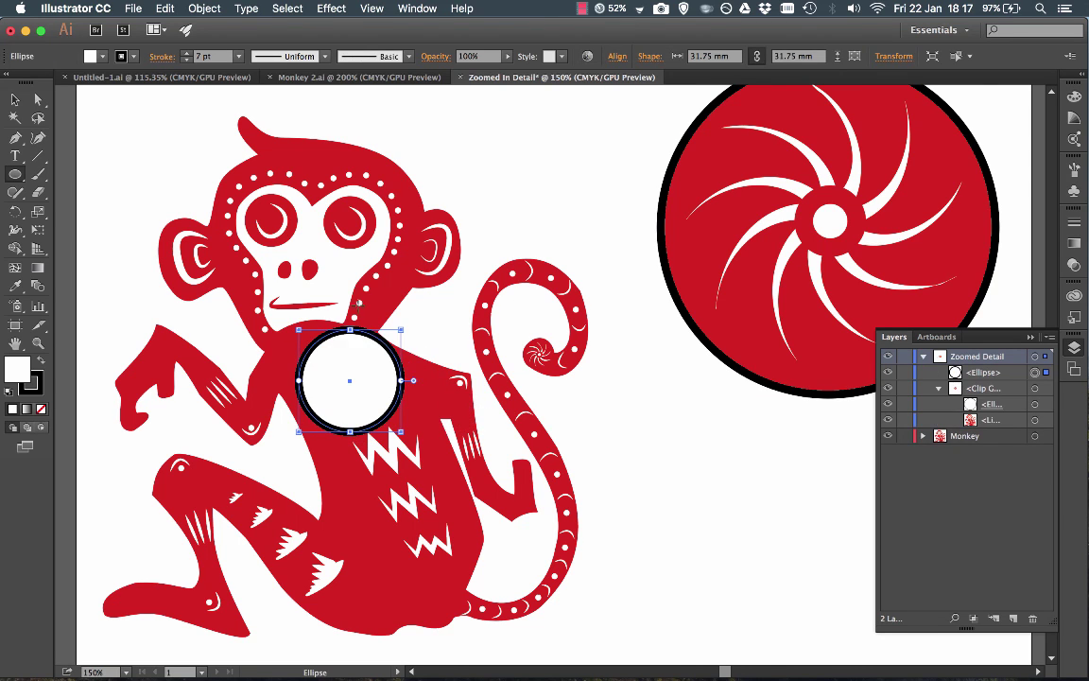
click(102, 56)
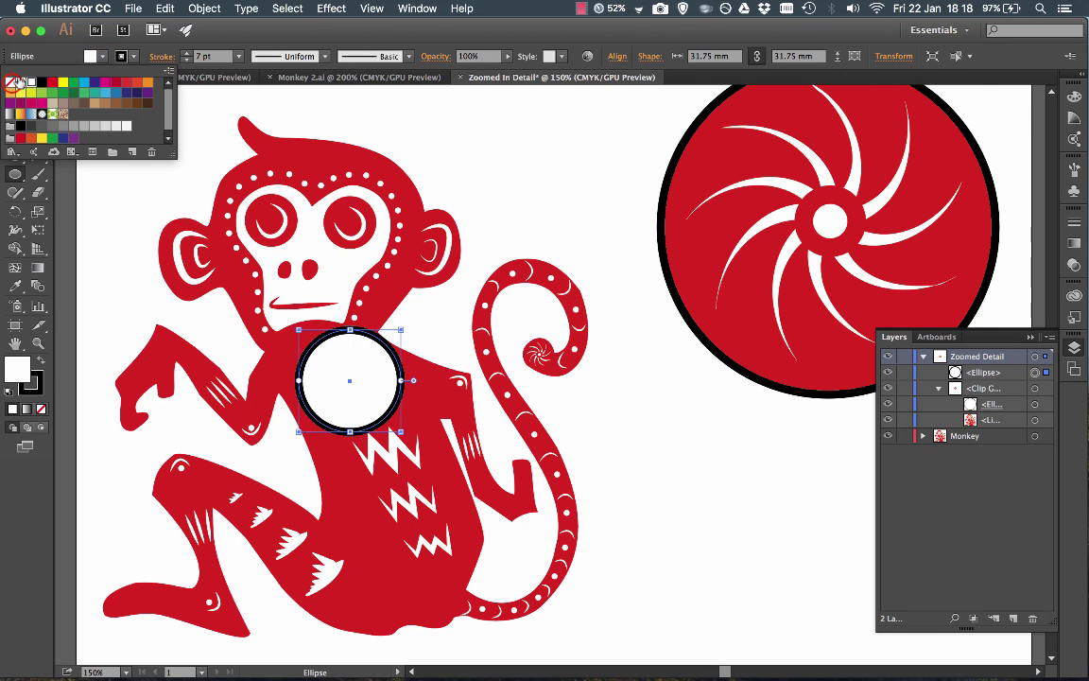
click(10, 83)
key(Escape)
click(14, 99)
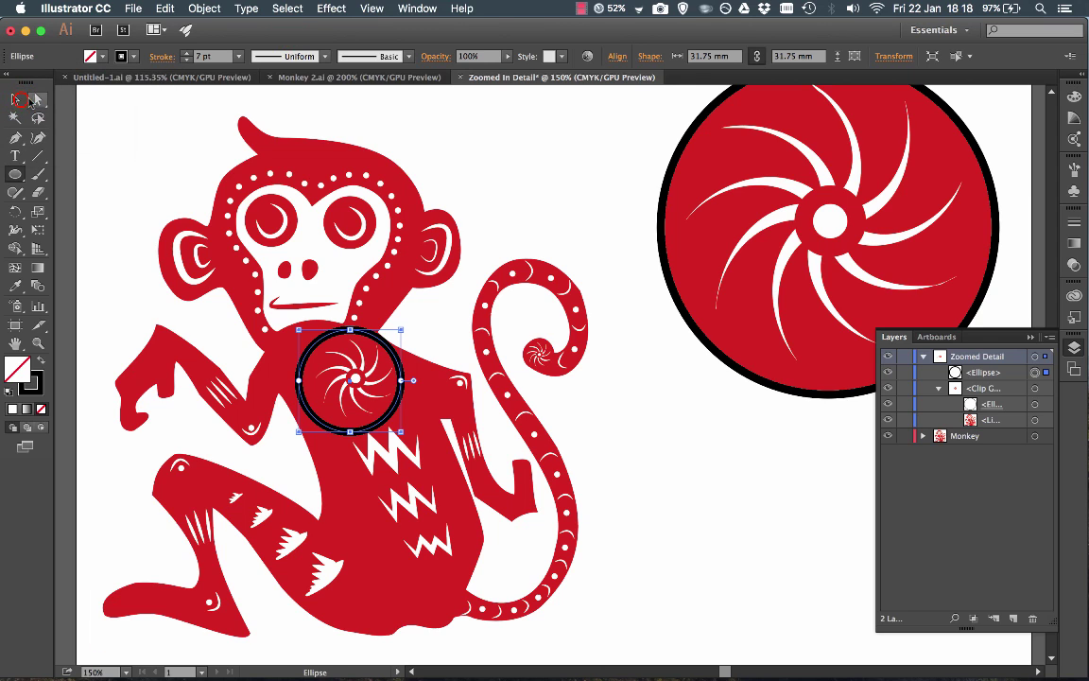
click(390, 340)
drag(389, 341, 395, 334)
click(455, 310)
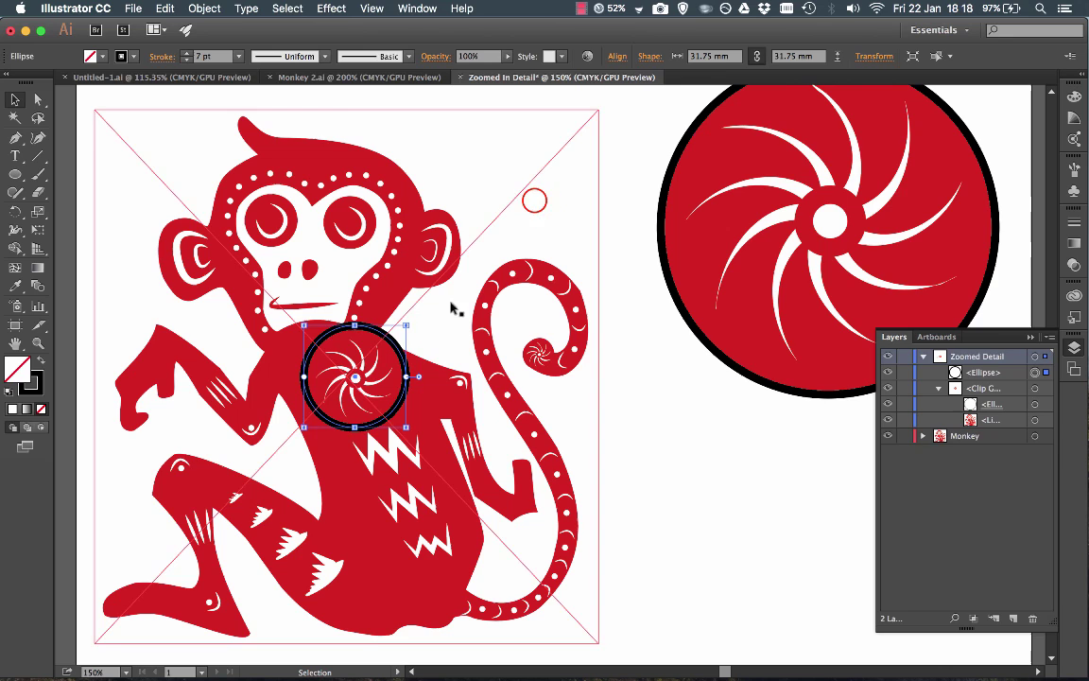
Step: Dismiss the error from a failed line attempt, make Zoomed Detail the active layer, and undo
click(70, 123)
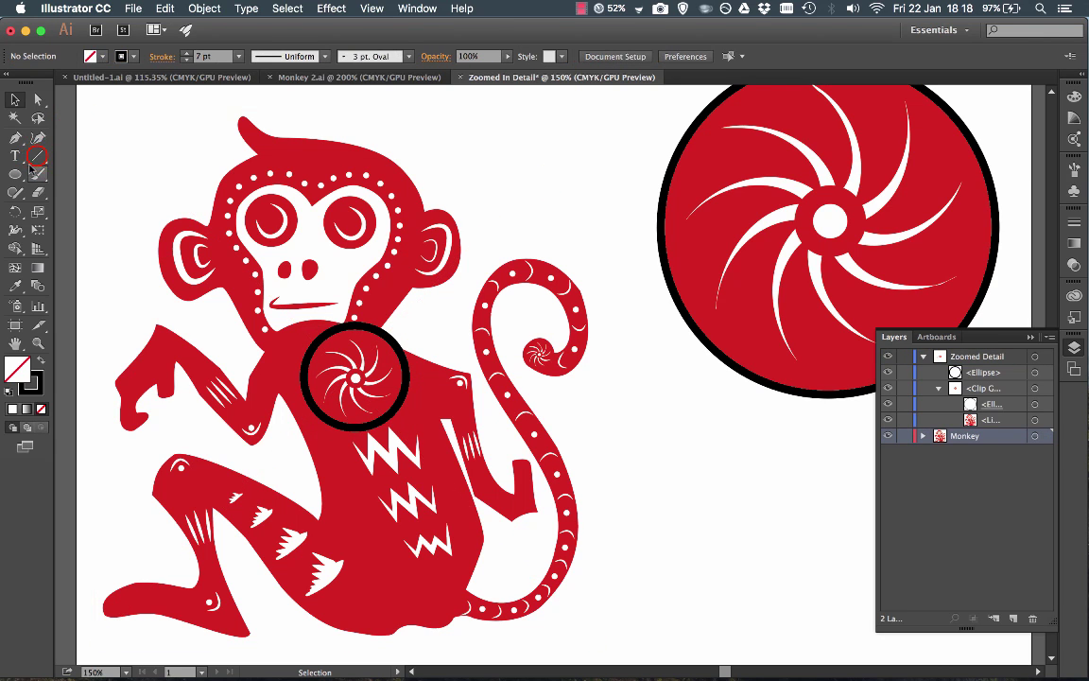
click(38, 156)
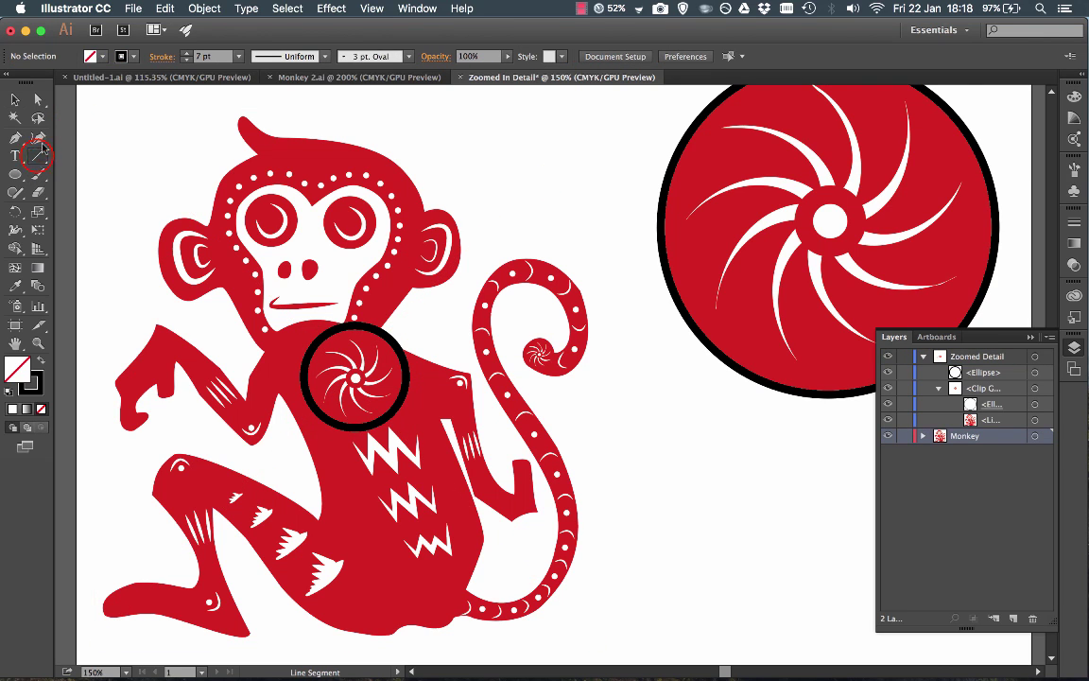
click(330, 325)
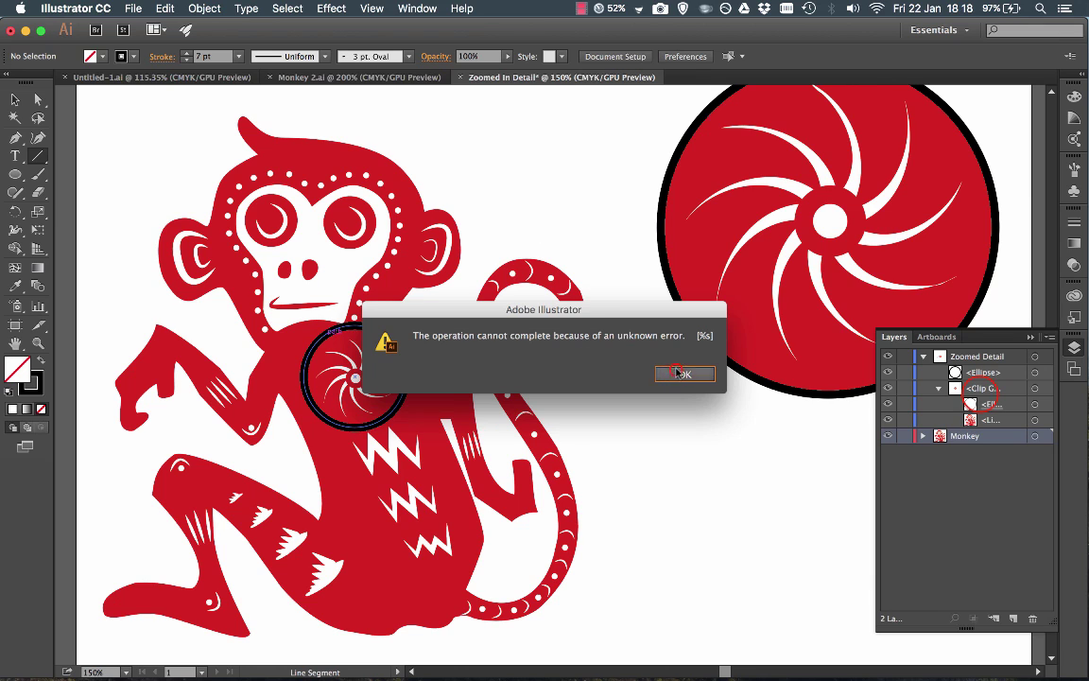
click(685, 374)
click(976, 357)
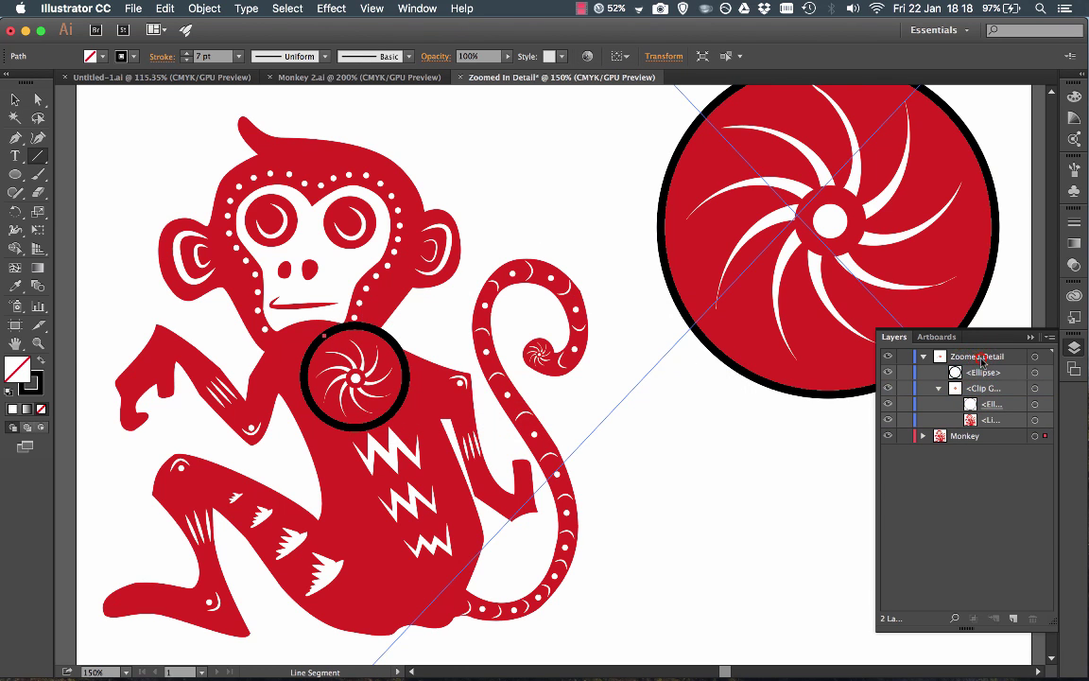
key(super+z)
key(super+shift+a)
Step: Draw two lines joining the tops and bottoms of both circles, then zoom to fit
drag(328, 331, 736, 125)
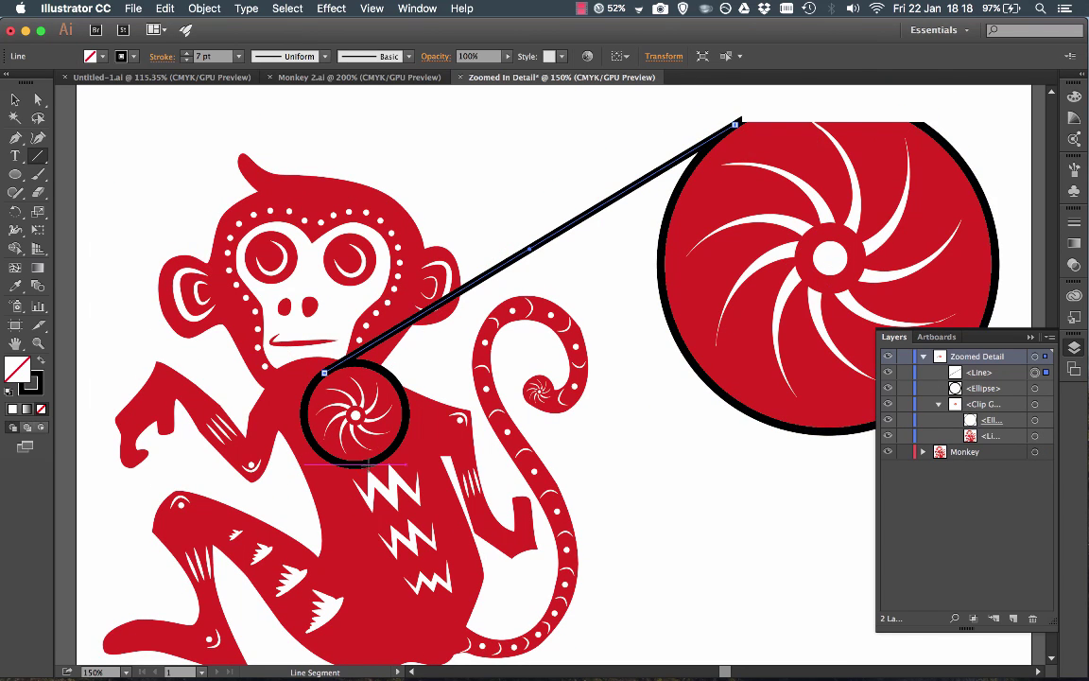
drag(375, 459, 842, 431)
key(v)
click(161, 139)
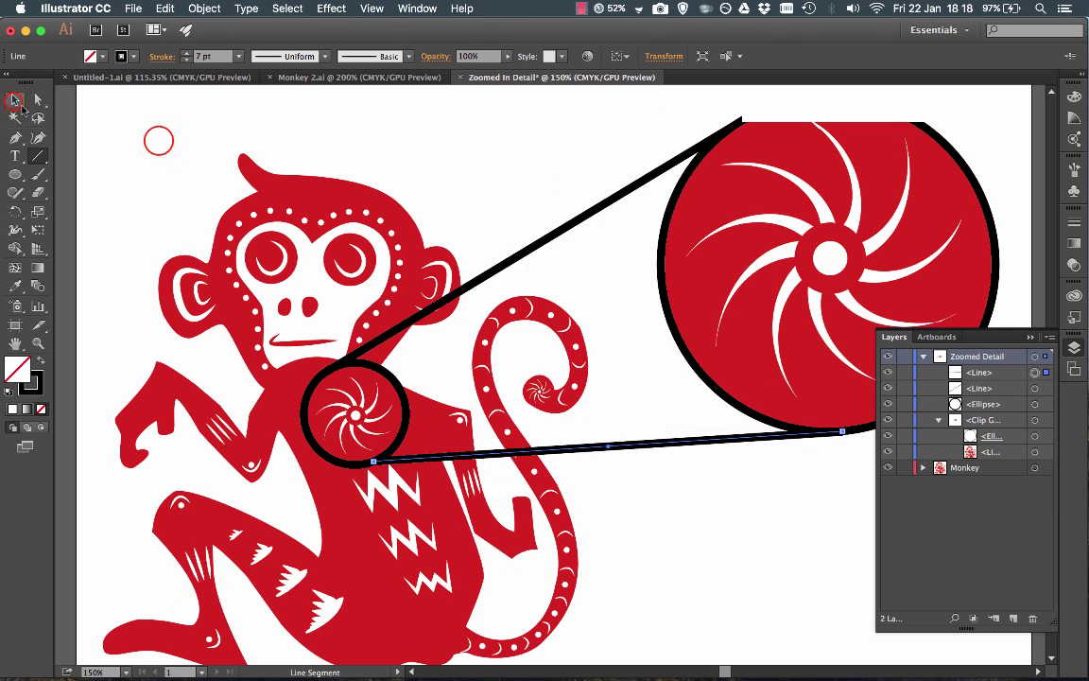
key(super+0)
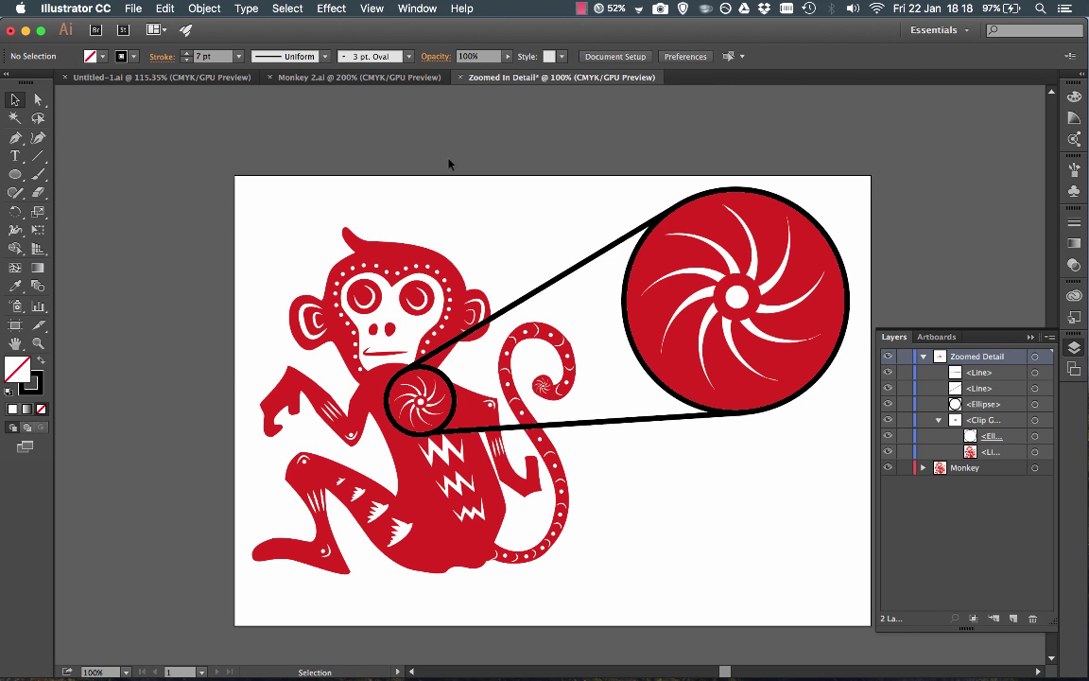
click(401, 79)
key(super+minus)
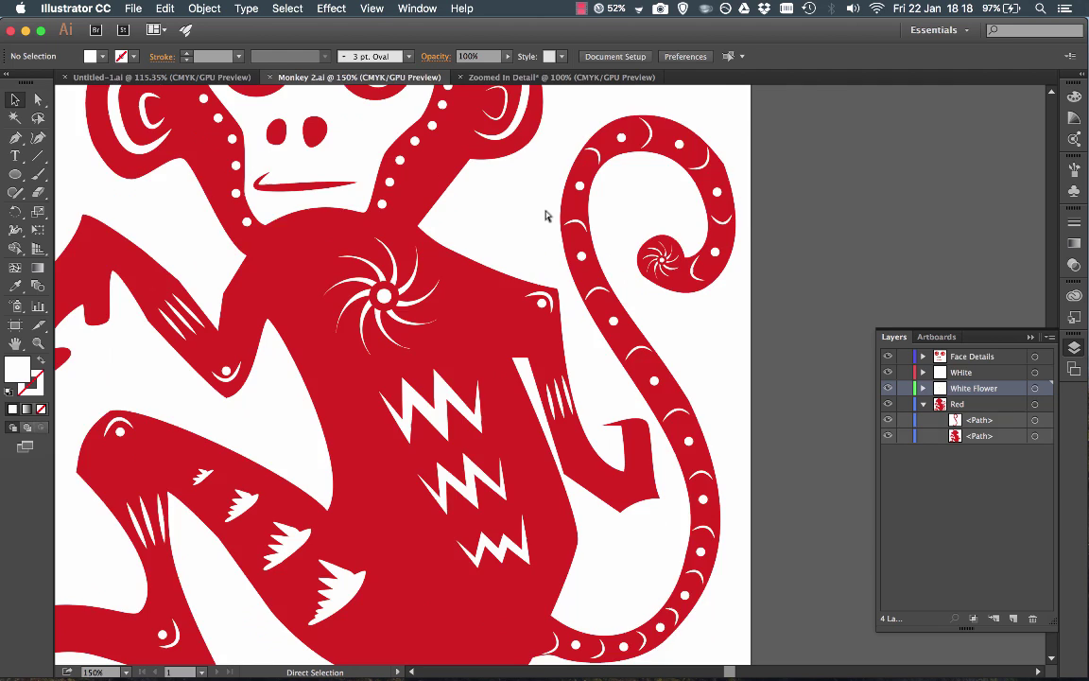
key(super+minus)
key(super+minus)
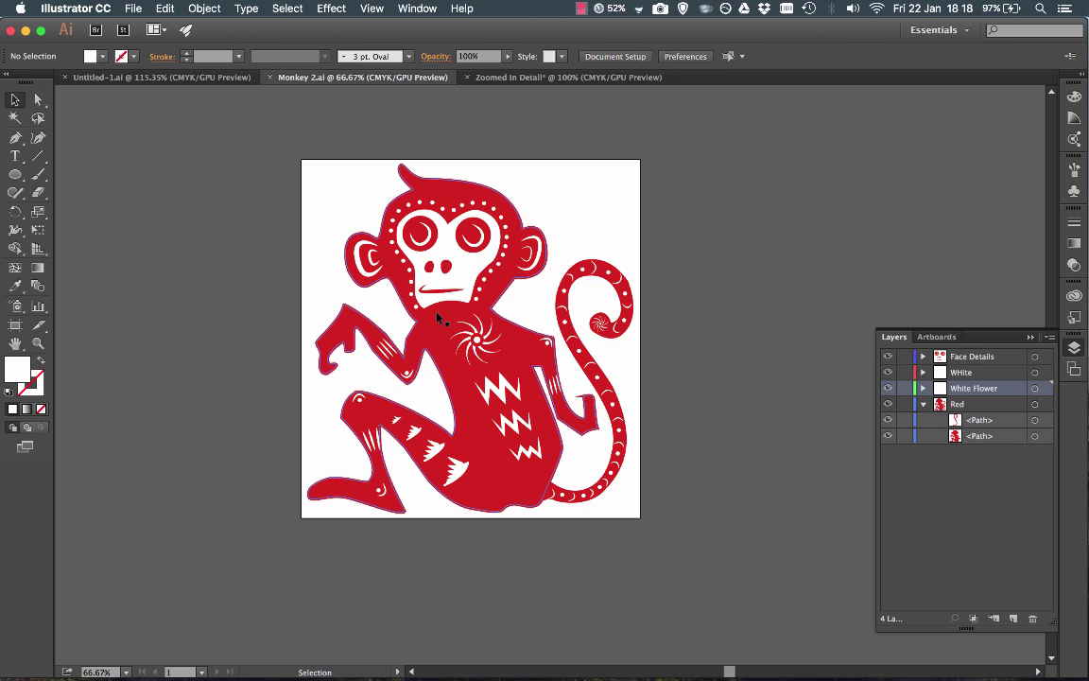
click(497, 76)
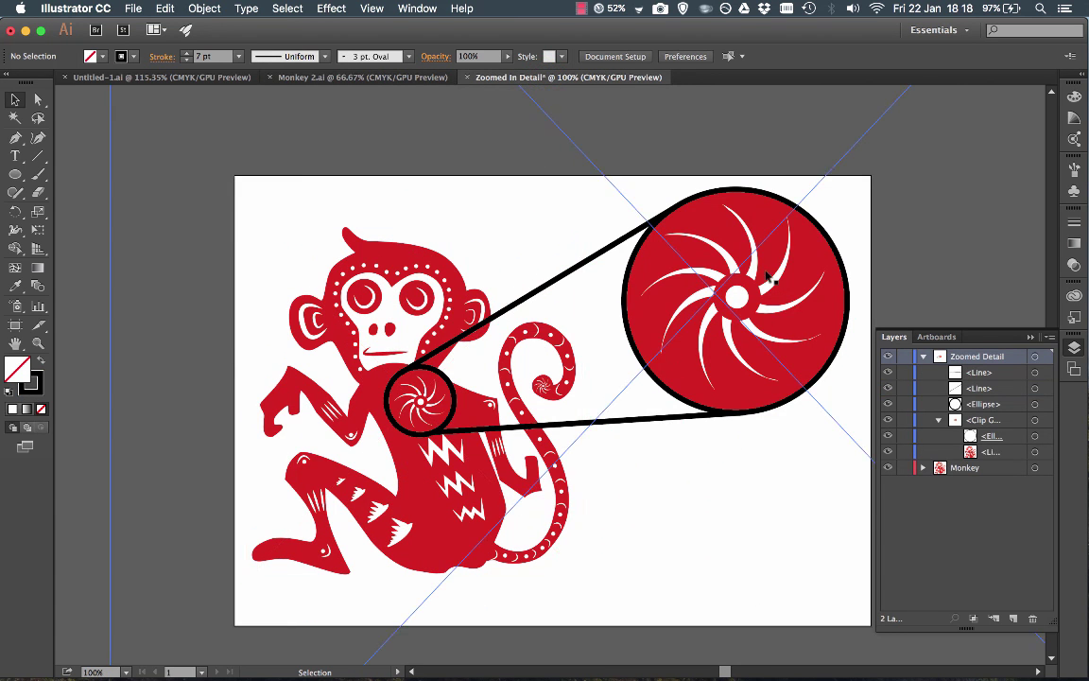